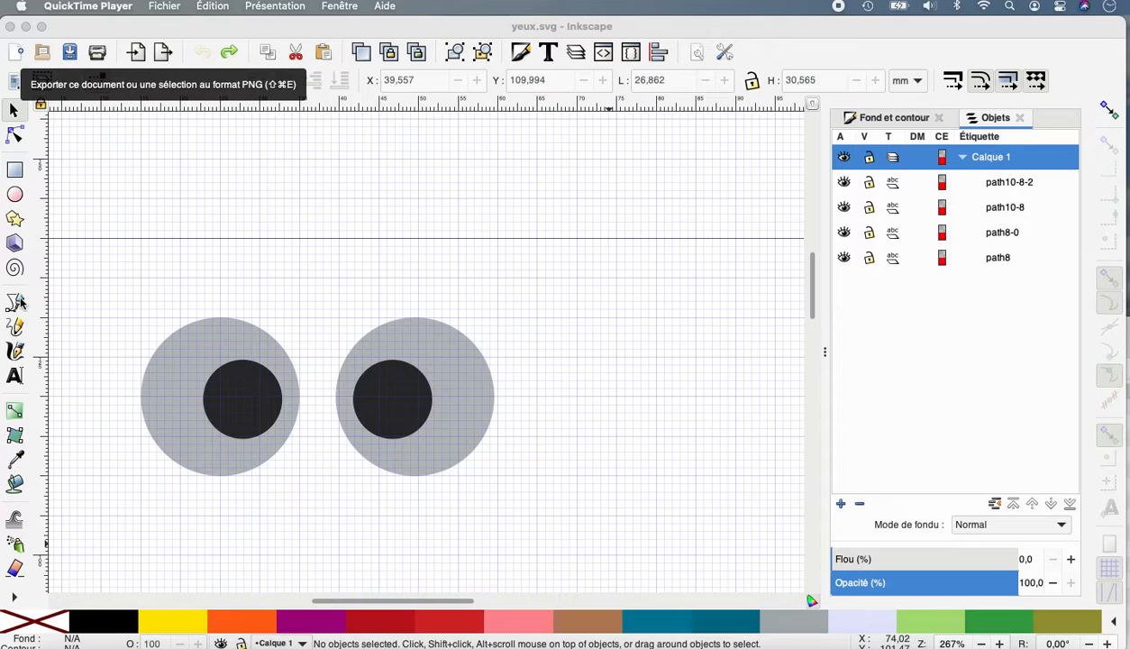
Draw three separate straight eyelash lines, each about 13 mm long, slanting outward from the right eye's upper-right edge with the Bezier tool.
left_click(12, 305)
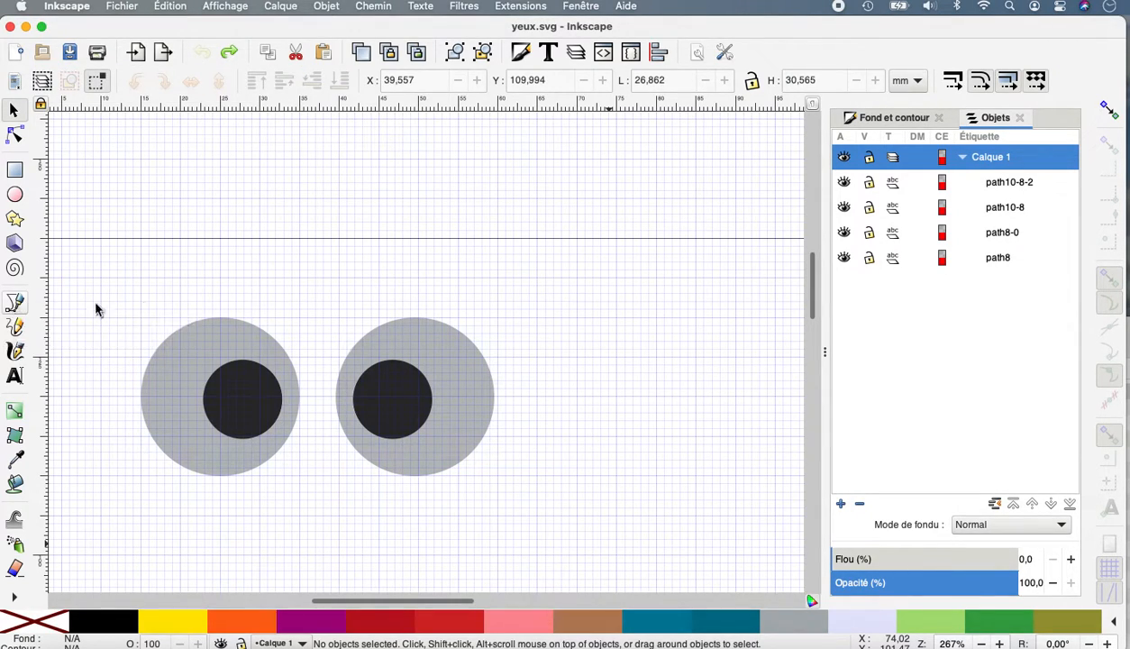
left_click(13, 304)
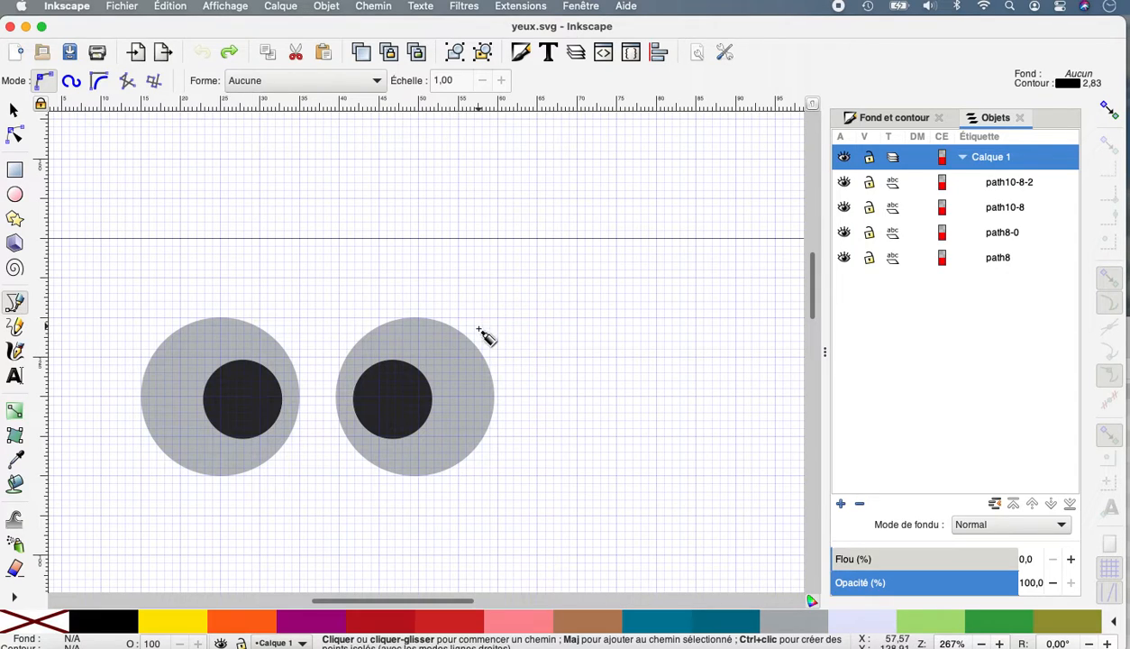
left_click(496, 398)
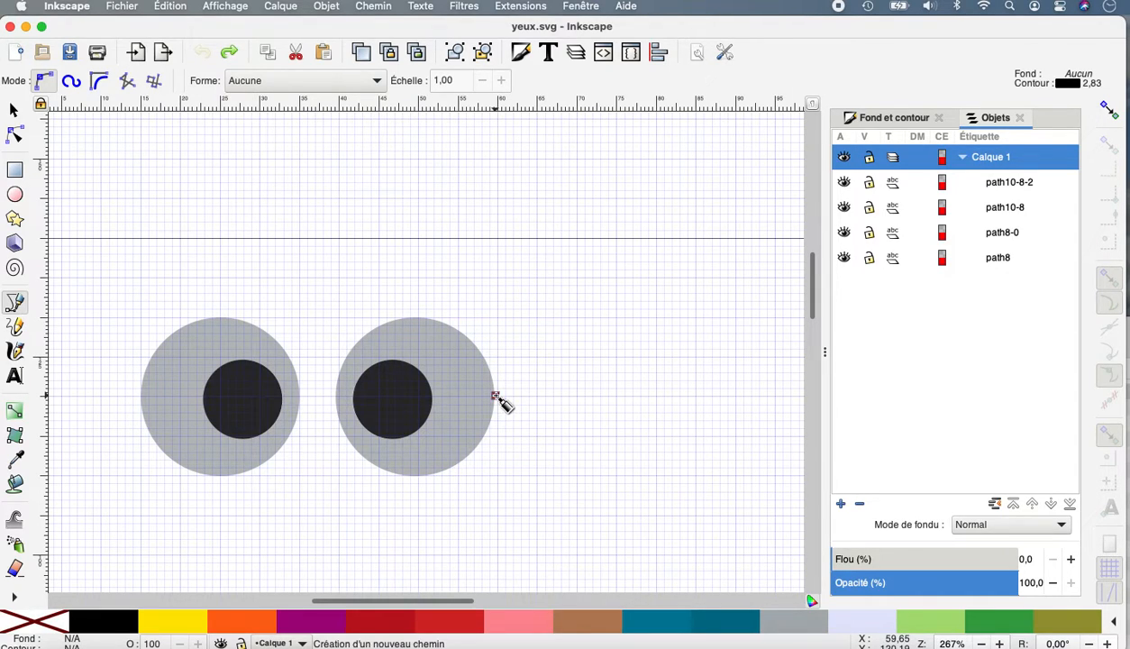
double_click(584, 351)
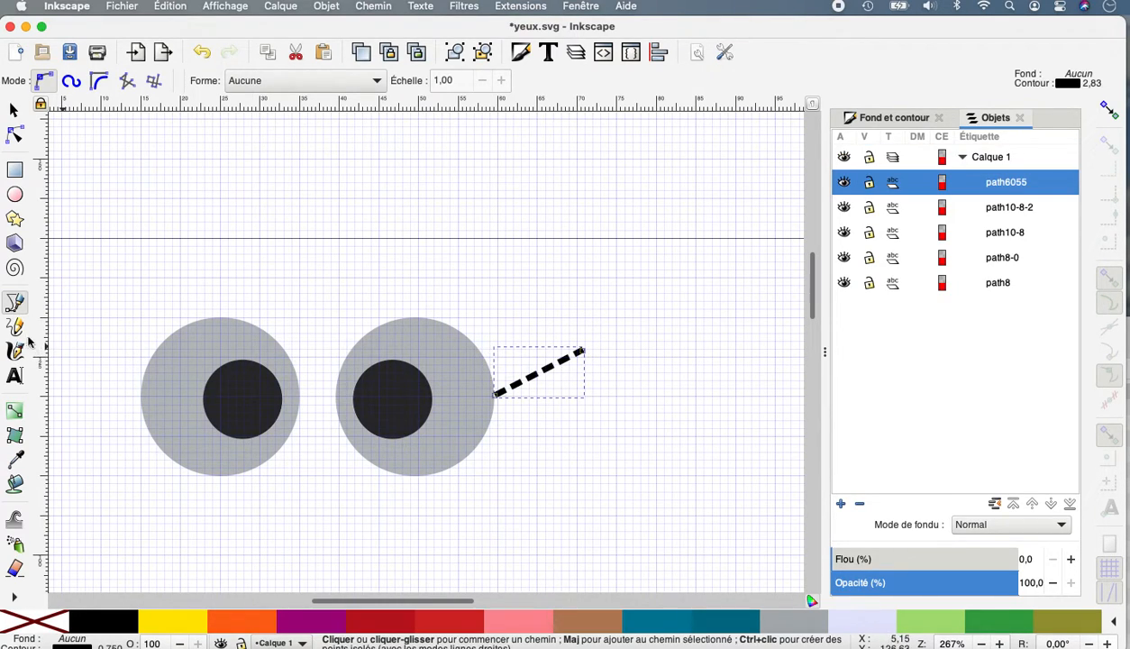
left_click(480, 351)
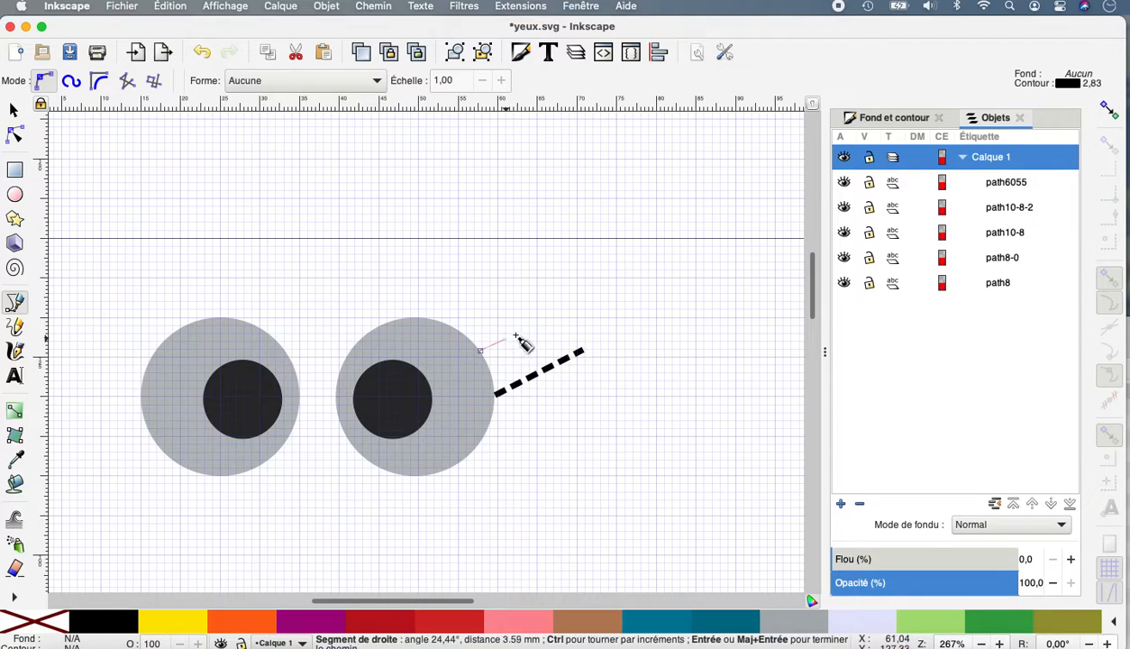
double_click(569, 297)
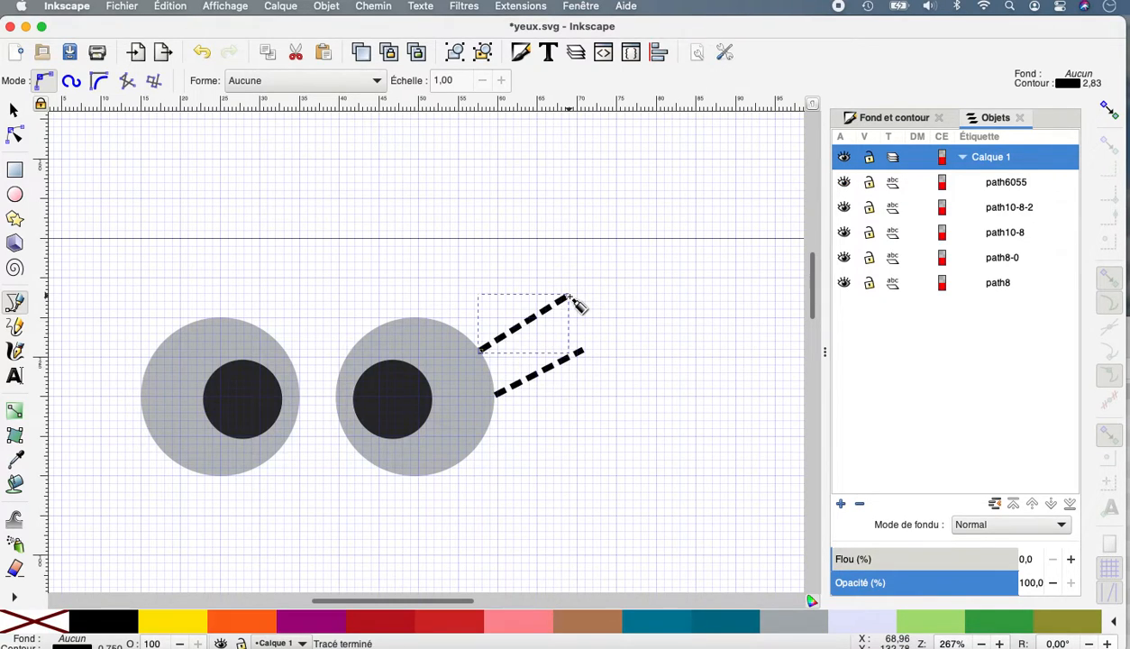
left_click(441, 321)
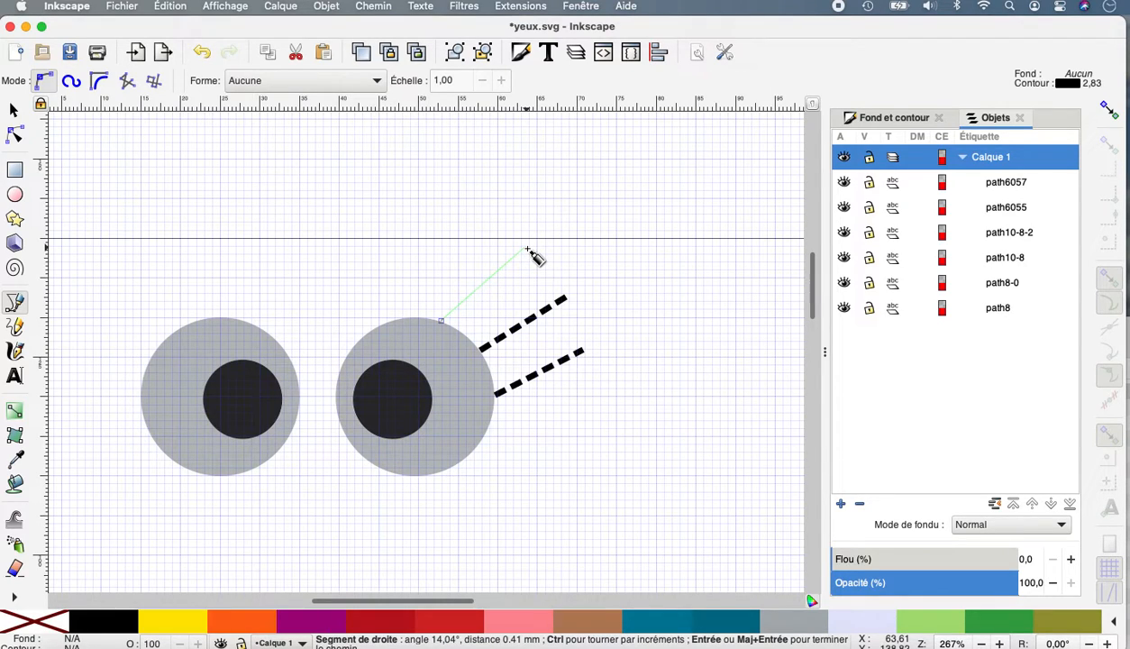
double_click(527, 249)
Edit the lowest lash's outer end and segment into a shorter upward-sweeping curve, and bend the middle lash to match.
left_click(14, 134)
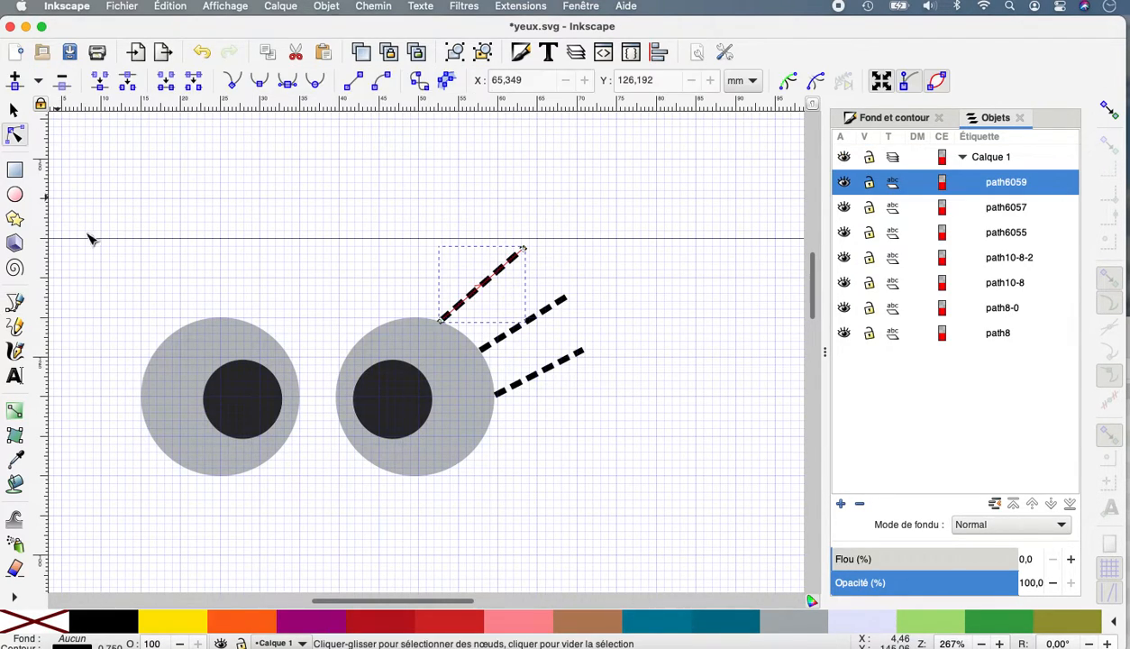
left_click(547, 390)
left_click_drag(548, 390, 565, 366)
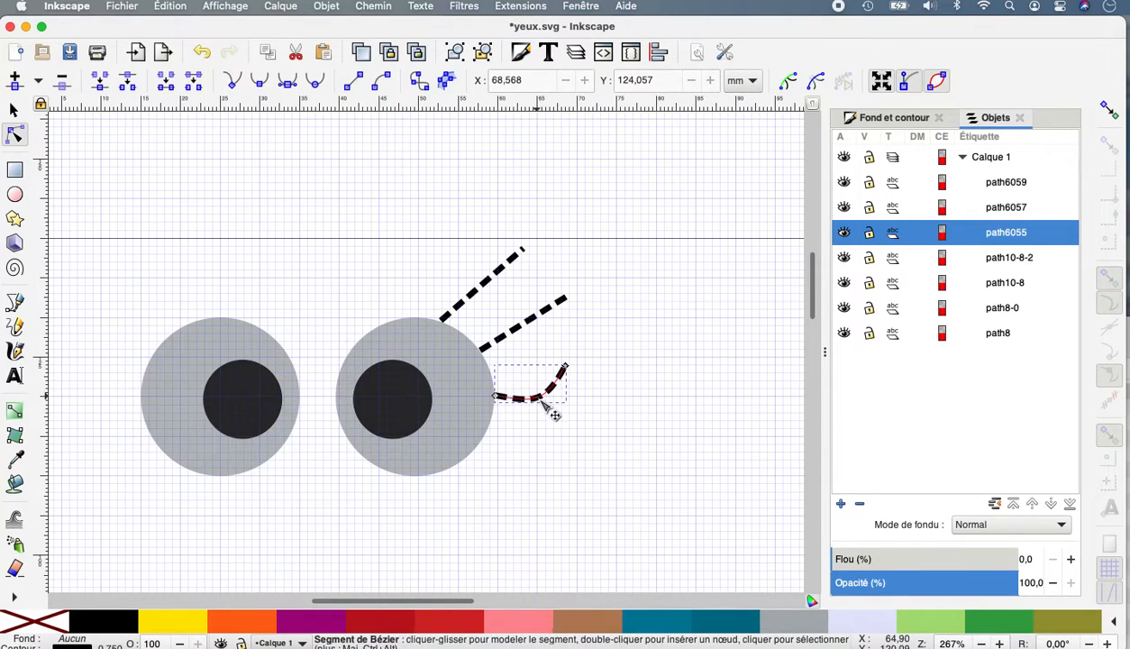
mouse_move(538, 396)
left_mouse_down()
mouse_move(529, 388)
mouse_move(537, 403)
left_mouse_up()
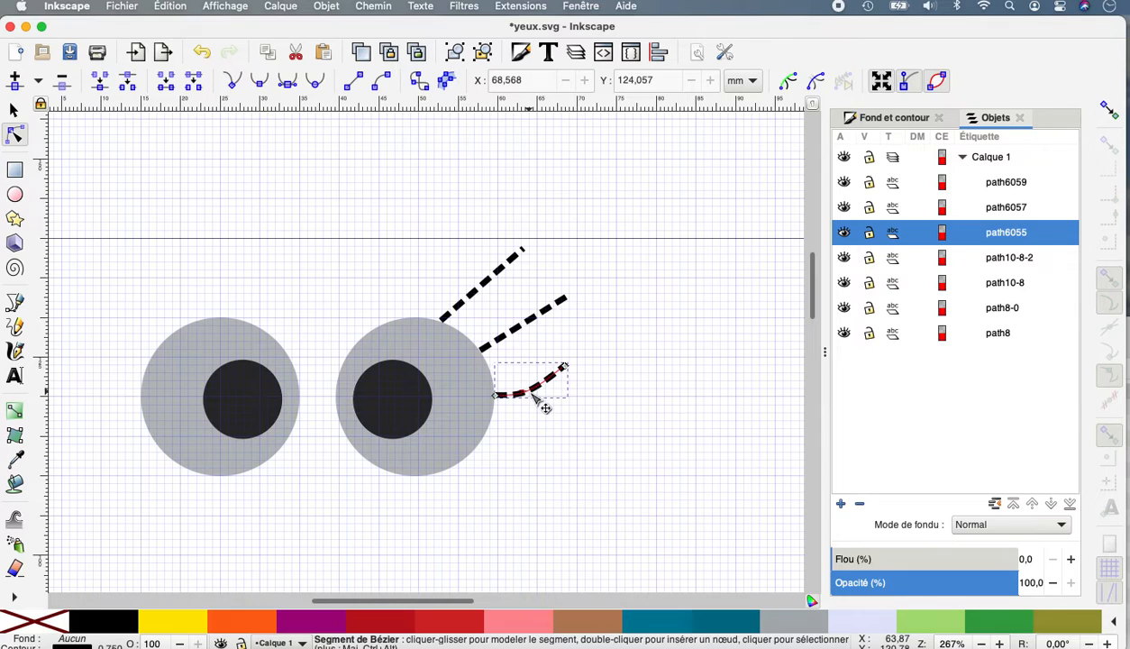
left_click(521, 328)
left_click_drag(523, 327, 537, 358)
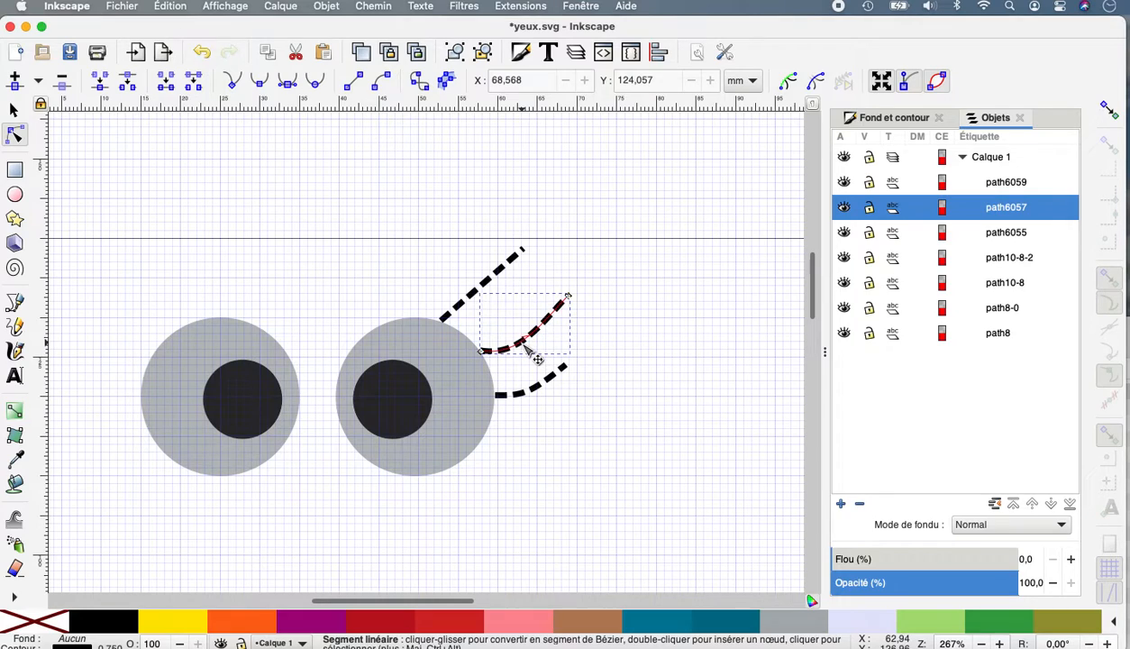
Bend the top lash into a deep upward curve with its outer end moved slightly inward, and round off the middle lash's outer part.
left_click(486, 296)
mouse_move(496, 299)
left_mouse_down()
mouse_move(514, 317)
mouse_move(498, 304)
left_mouse_up()
left_click_drag(525, 254, 511, 241)
left_click_drag(509, 290, 531, 289)
left_click(550, 328)
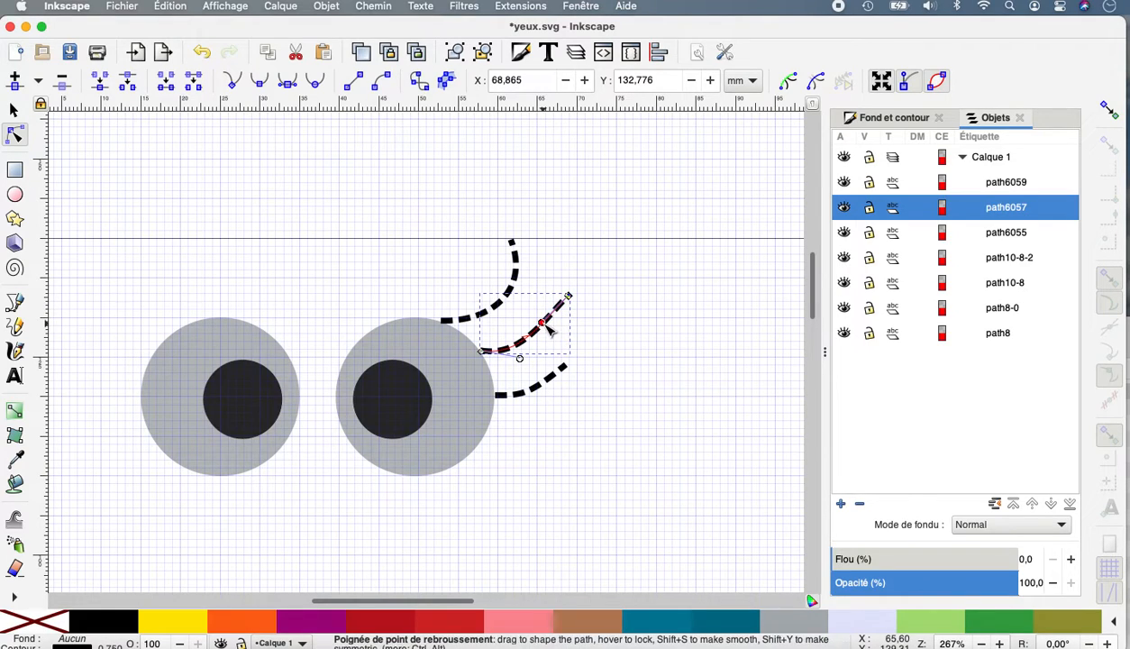
left_click_drag(542, 322, 555, 323)
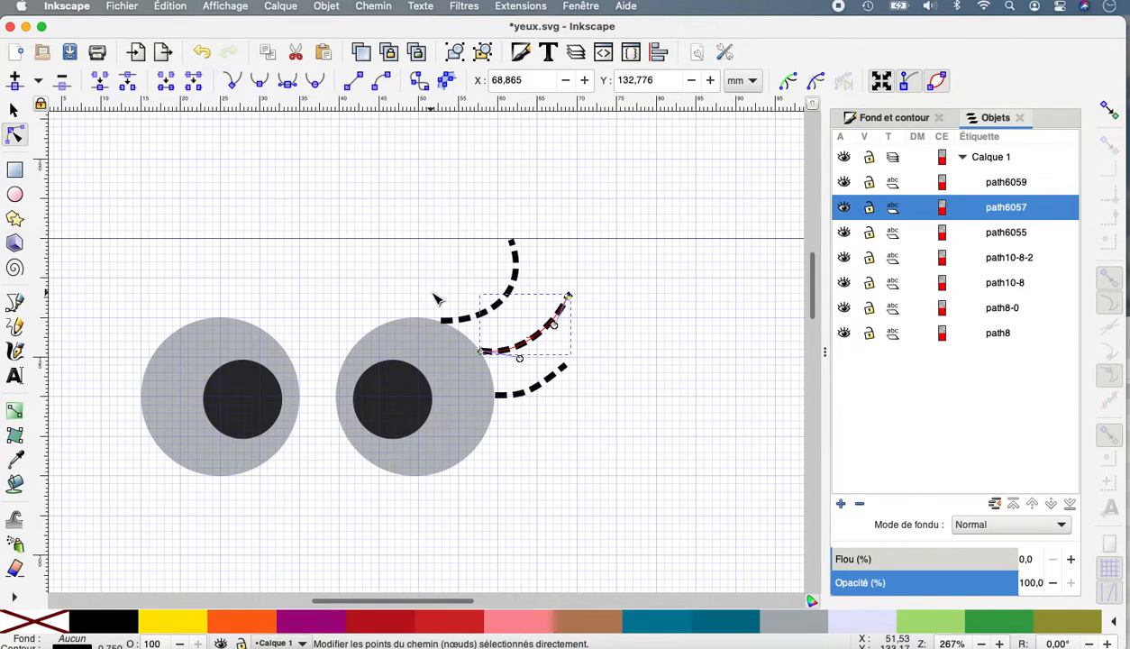
Give all three lash paths a solid, undashed stroke with a width of 2 mm.
left_click(511, 290, "shift")
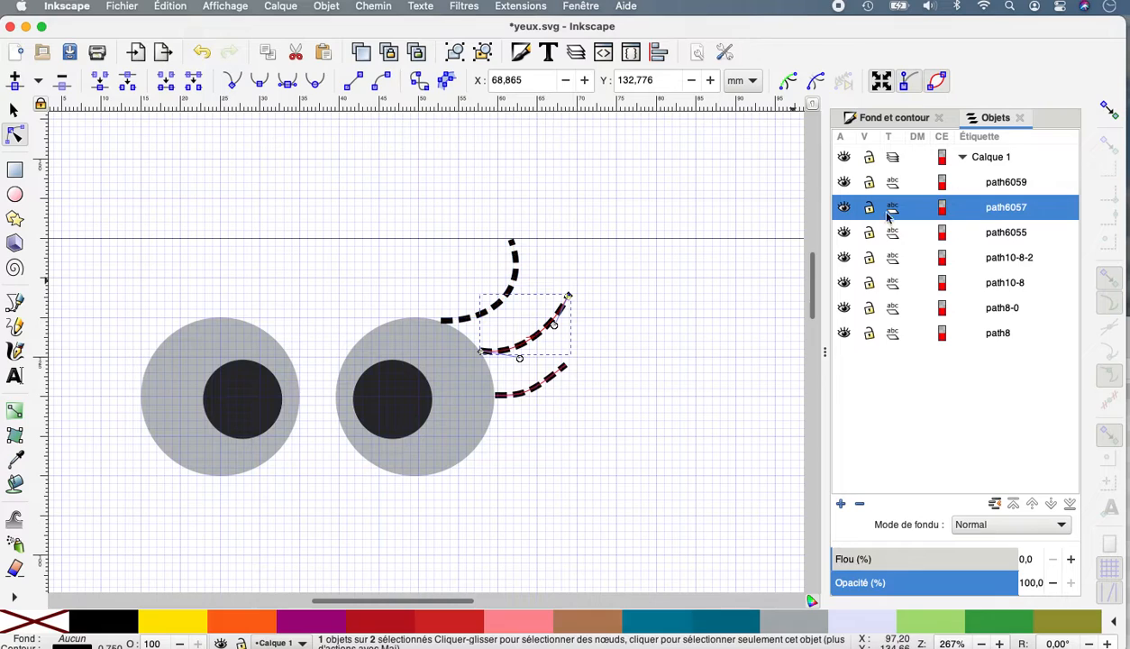
left_click(1001, 185)
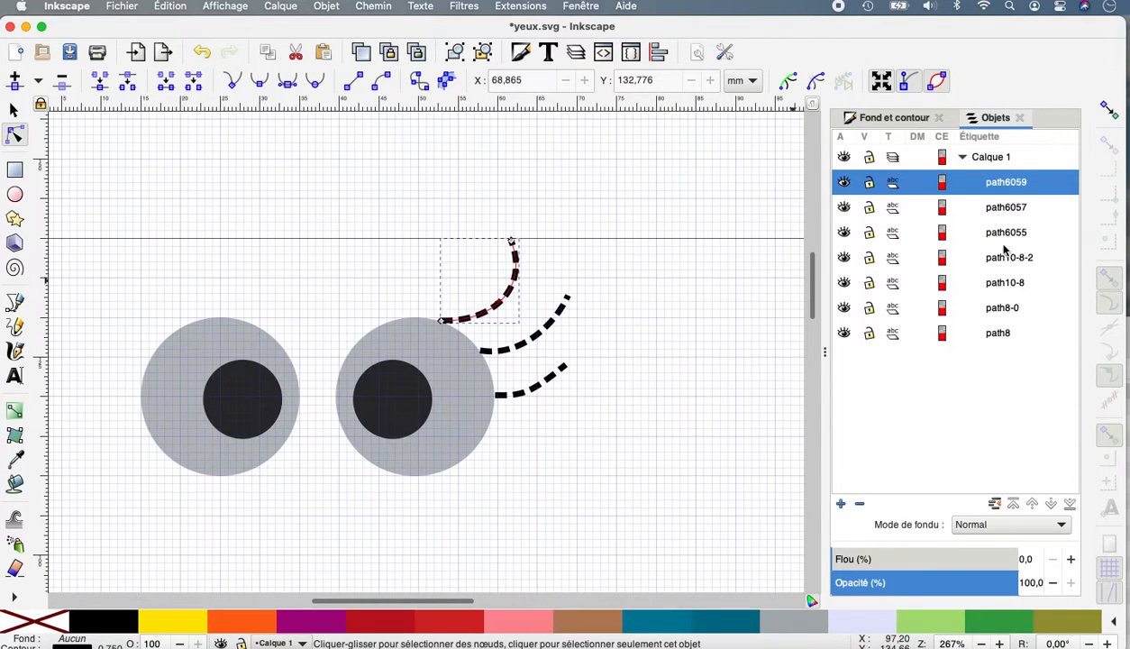
left_click(999, 235, "shift")
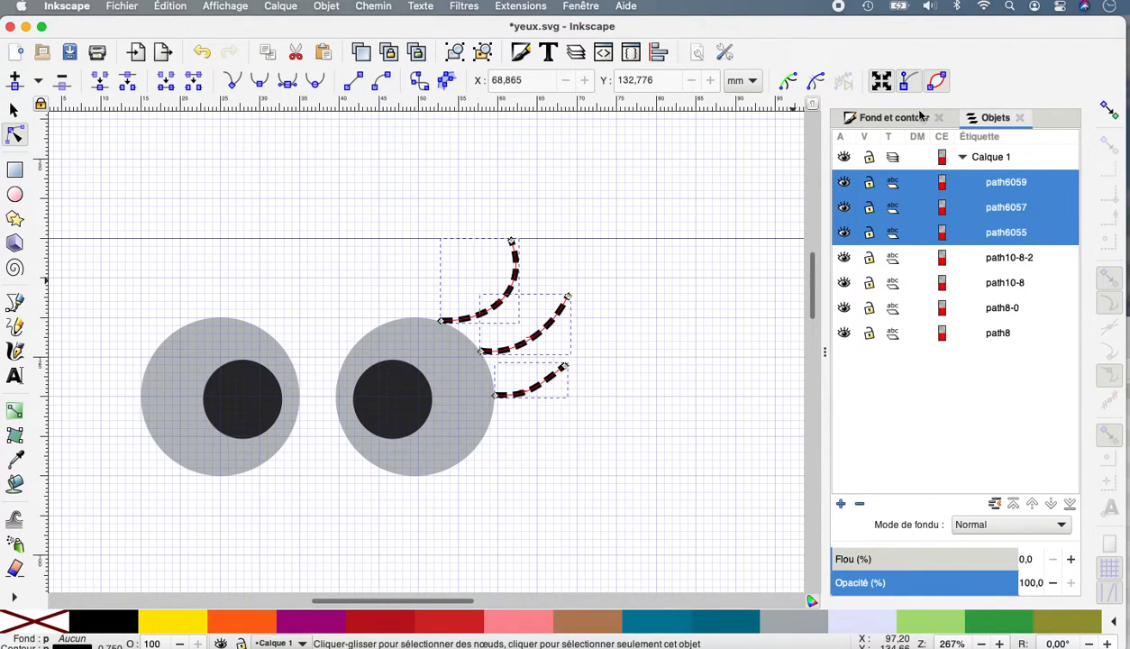
left_click(904, 122)
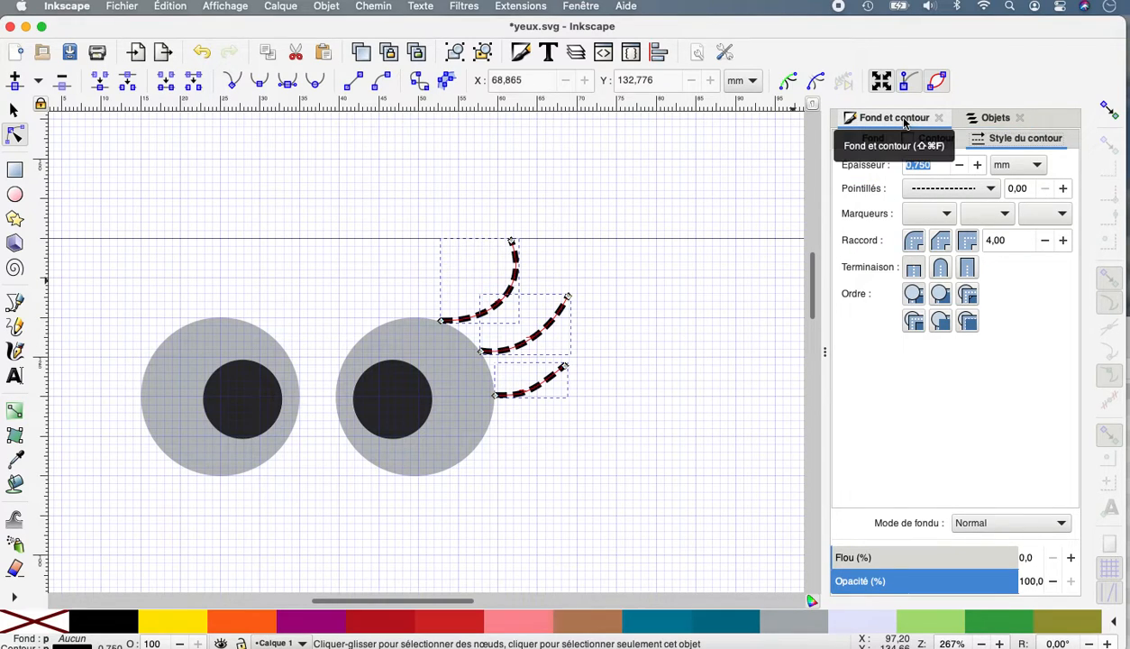
left_click(987, 193)
mouse_move(926, 25)
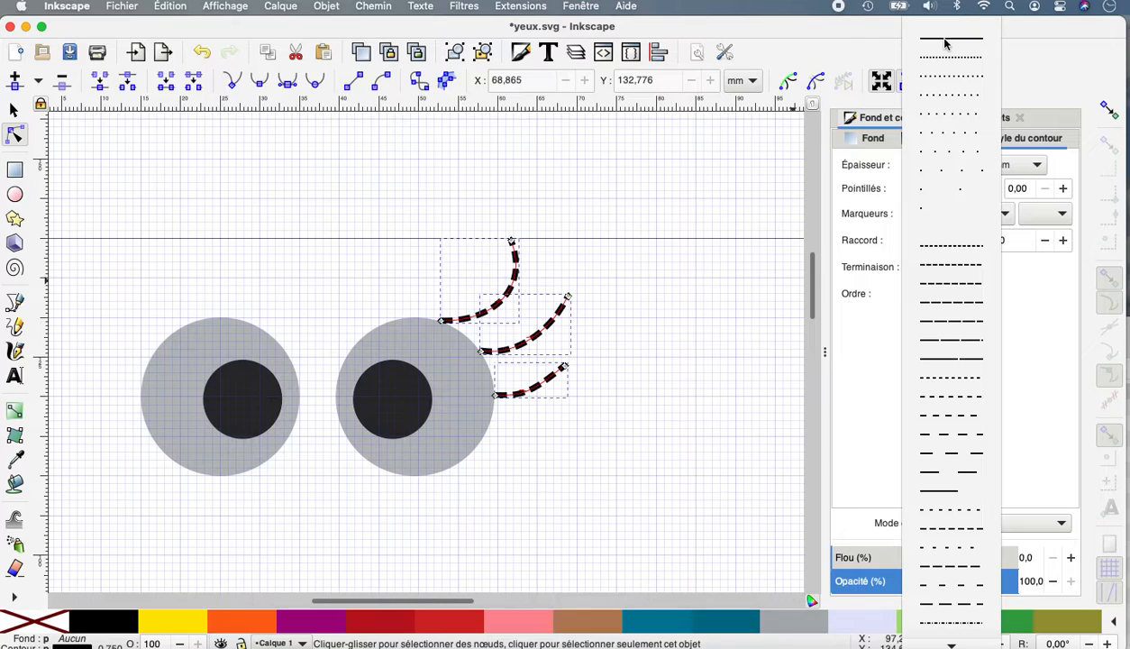
left_click(945, 43)
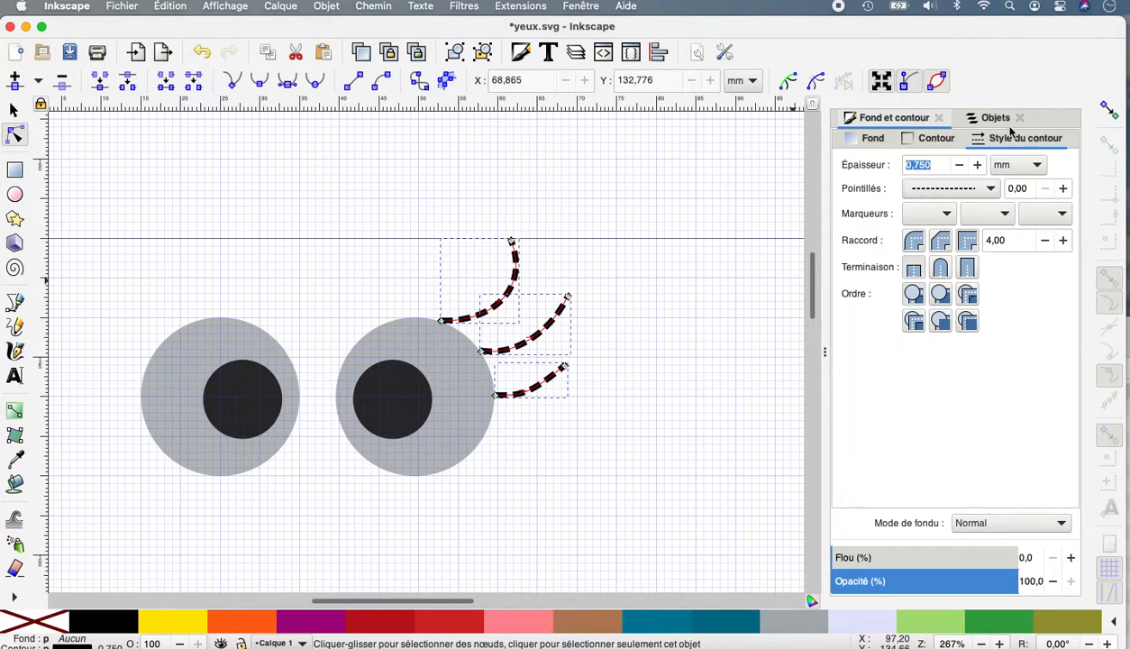
left_click(978, 188)
mouse_move(917, 29)
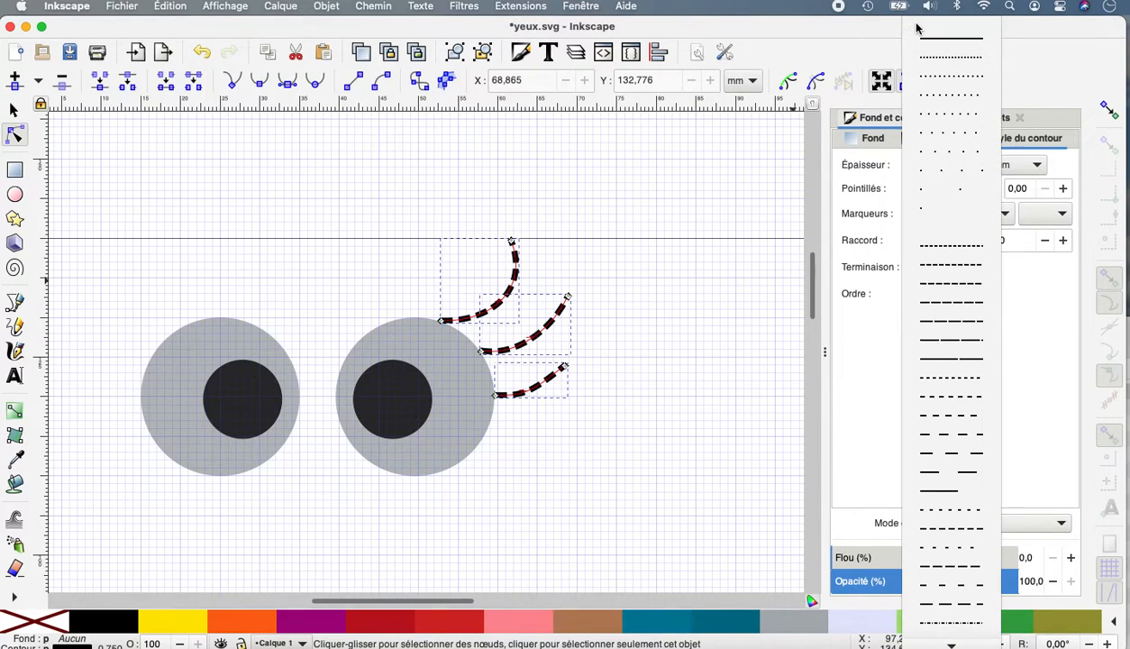
left_click(947, 41)
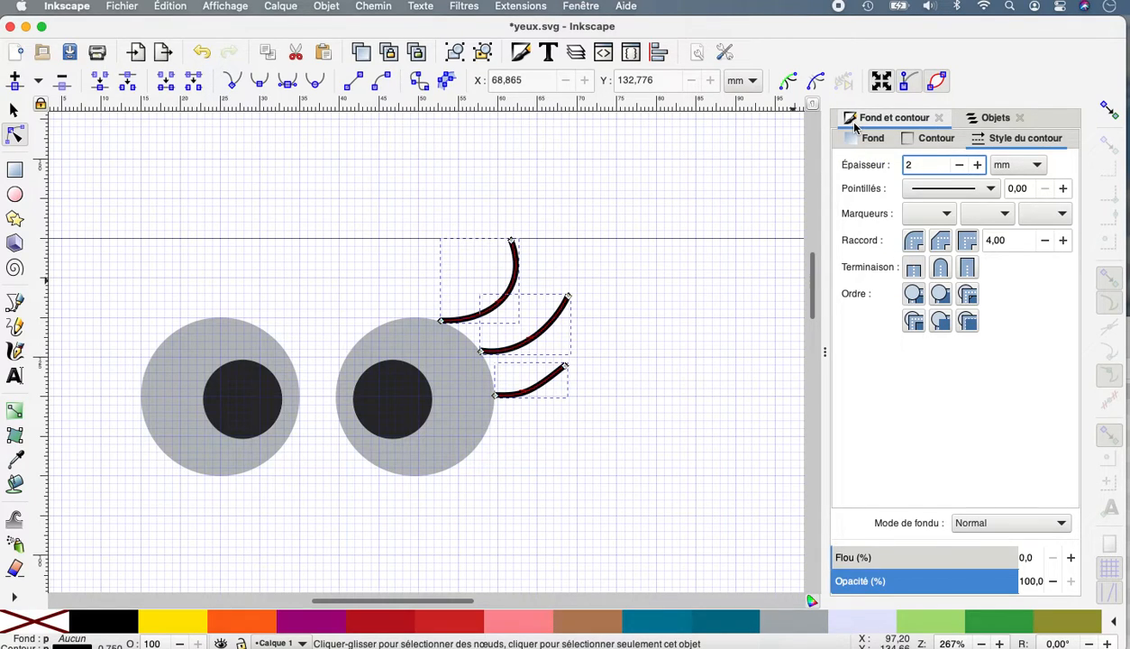
type("2")
key("Return")
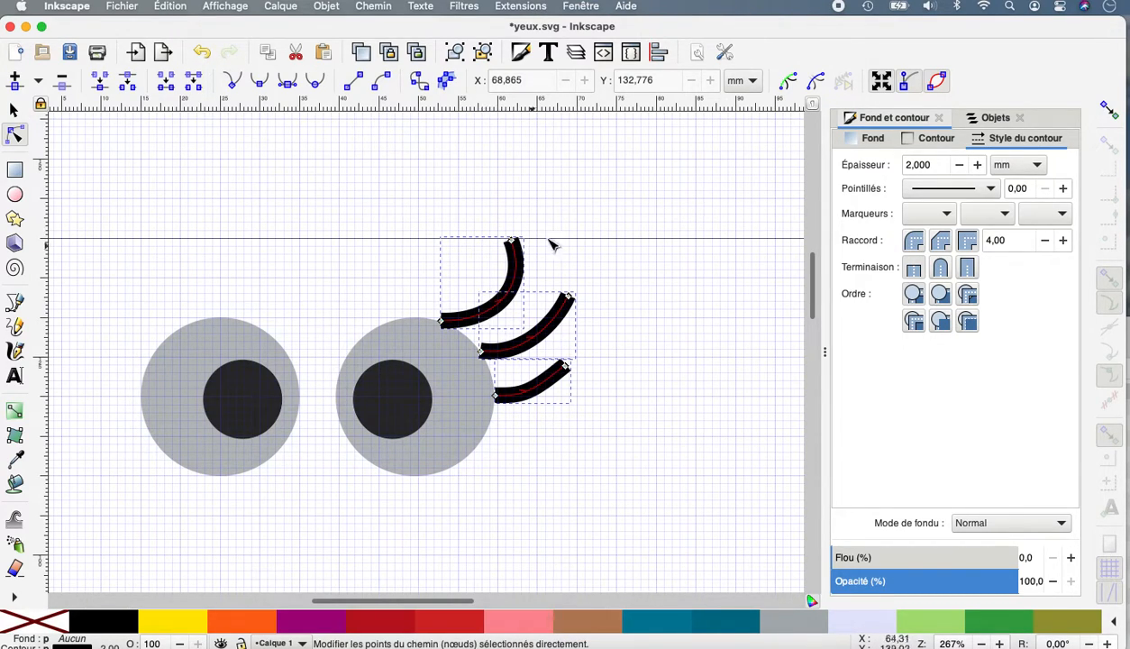
Convert the three lash lines into satin columns with Ink/Stitch's Convertir ligne en satin.
left_click(516, 7)
mouse_move(530, 210)
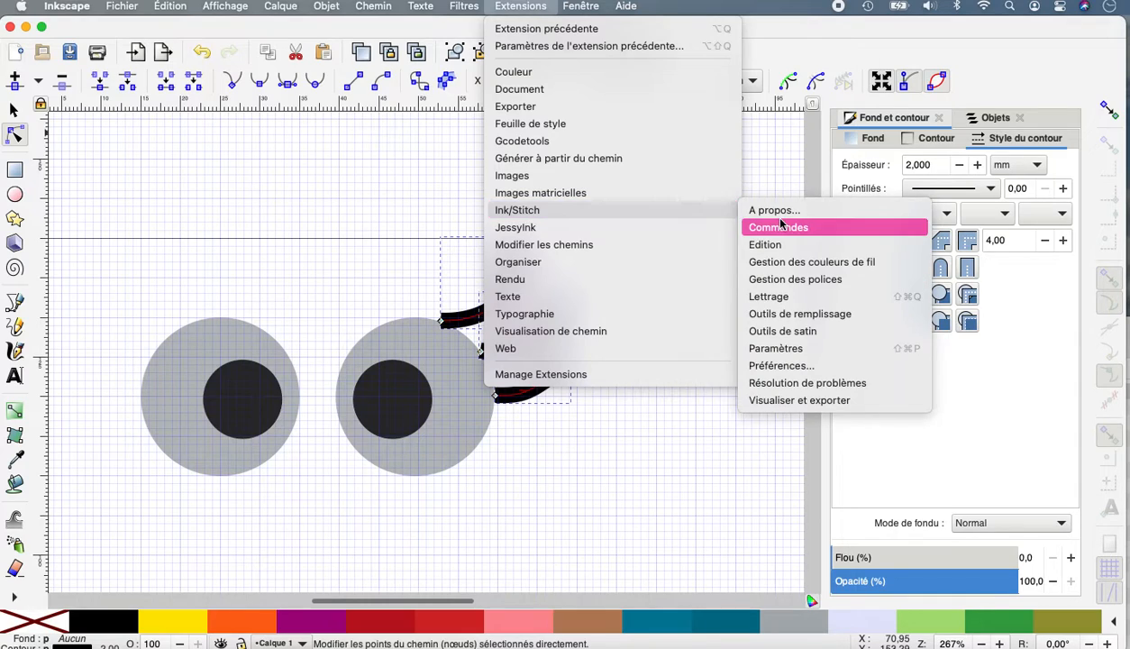
mouse_move(786, 338)
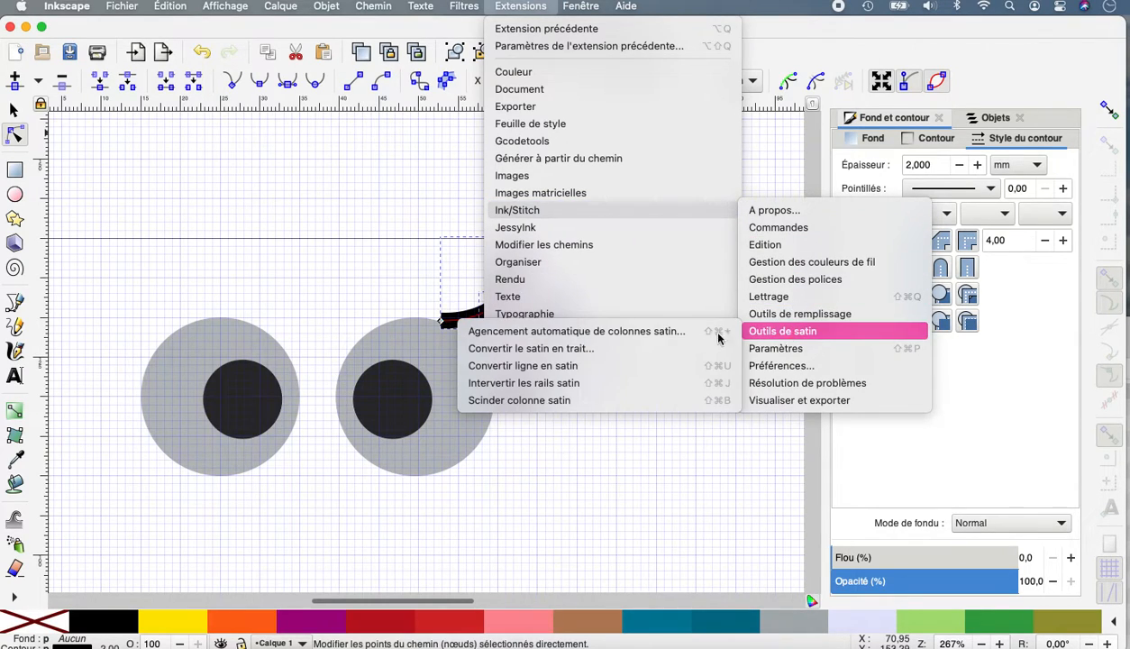
left_click(544, 366)
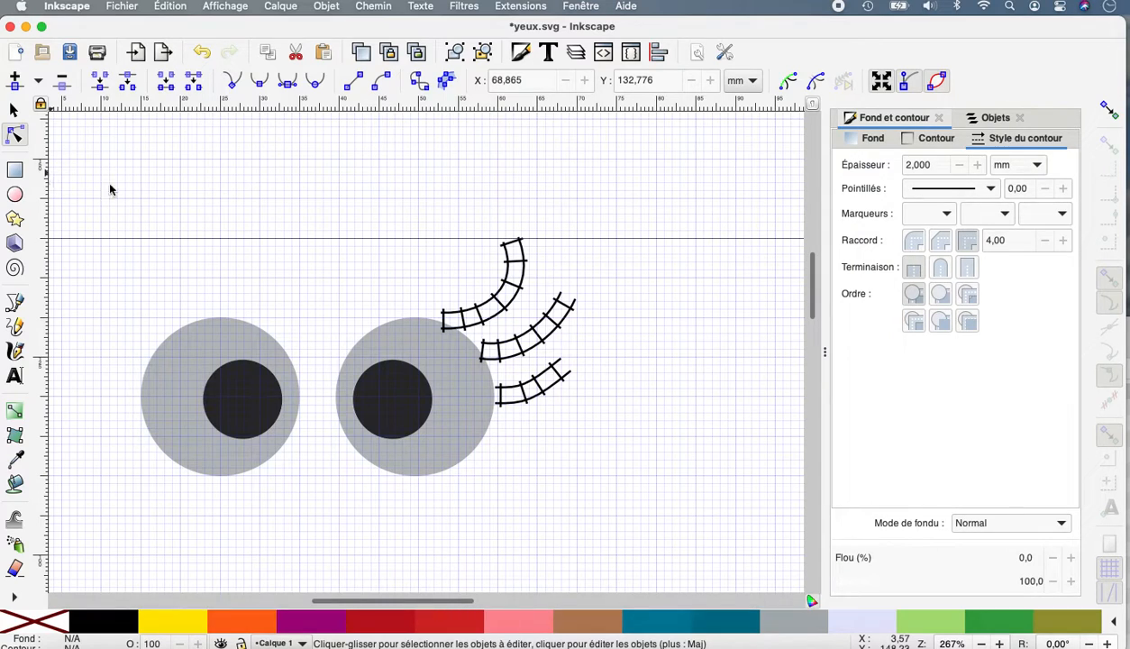
Simplify the three lash satin columns path1, path2 and path3 twice to reduce the nodes on their rails.
left_click(991, 116)
left_click(1000, 184)
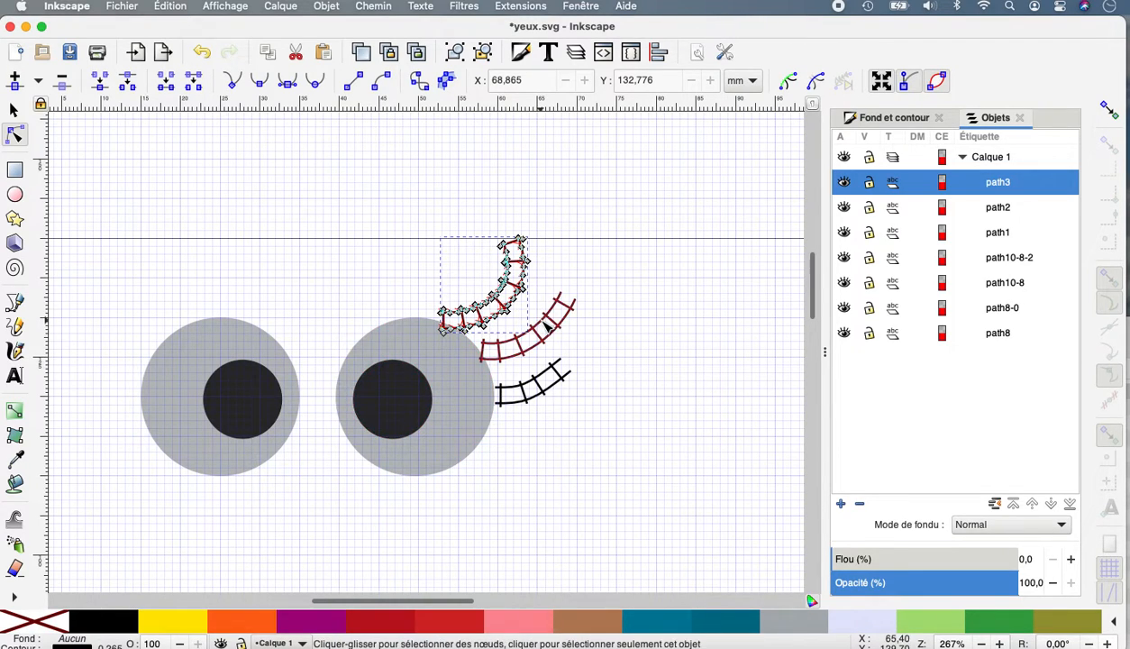
scroll(541, 325, "up", 5)
scroll(544, 326, "up", 1)
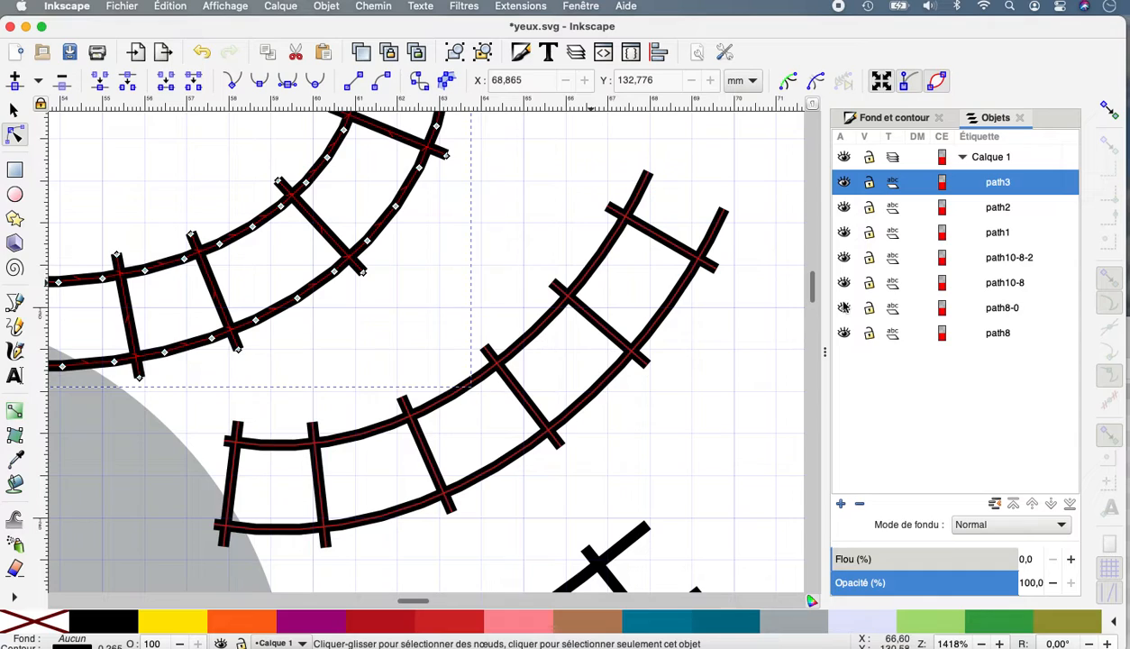
left_click(1012, 207)
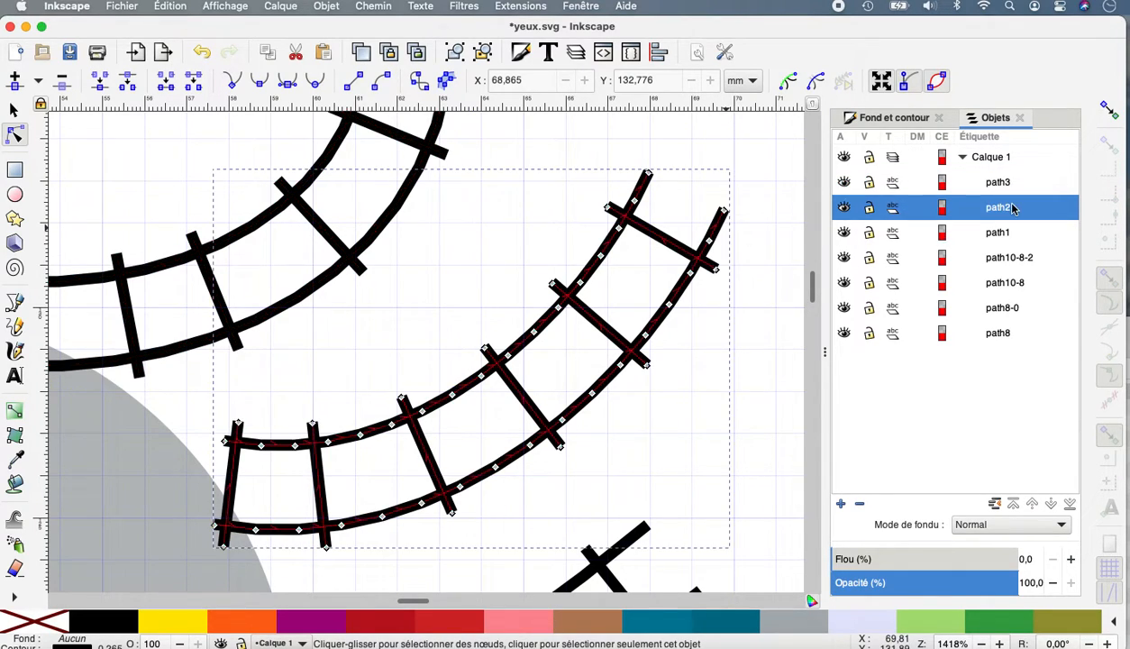
left_click(995, 235, "shift")
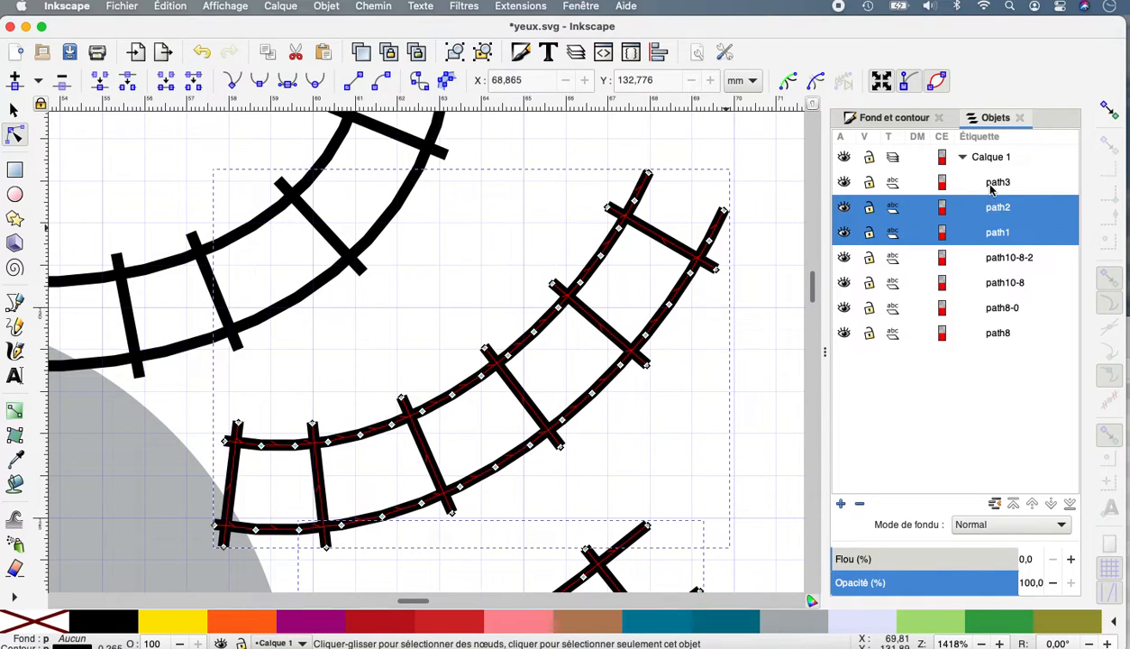
left_click(992, 184, "shift")
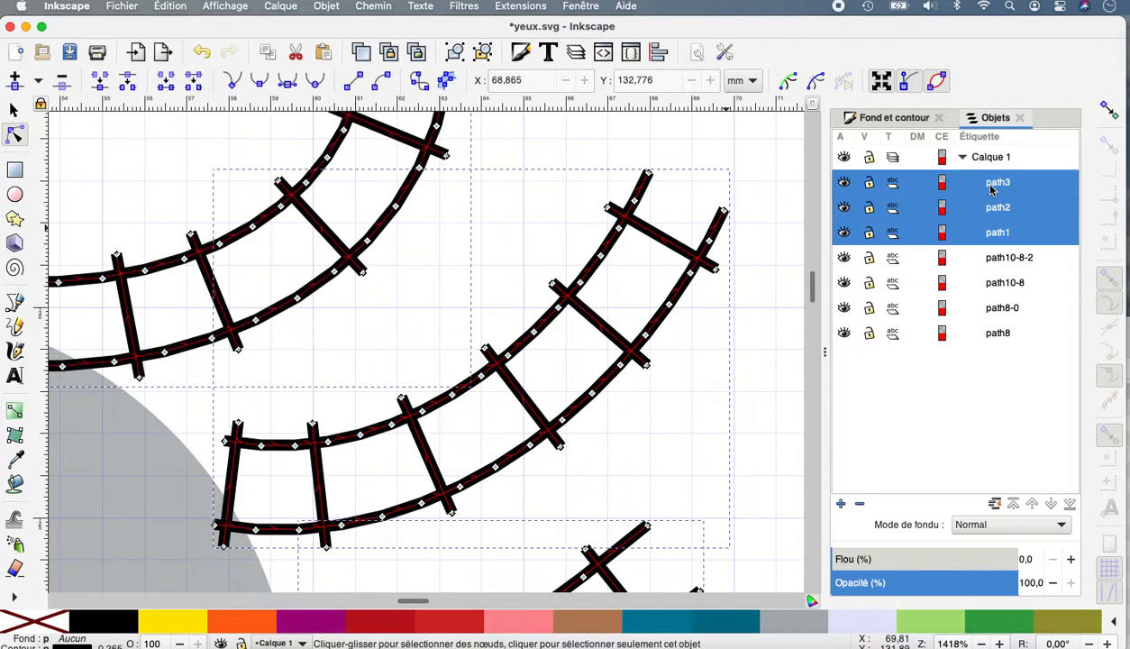
left_click(373, 7)
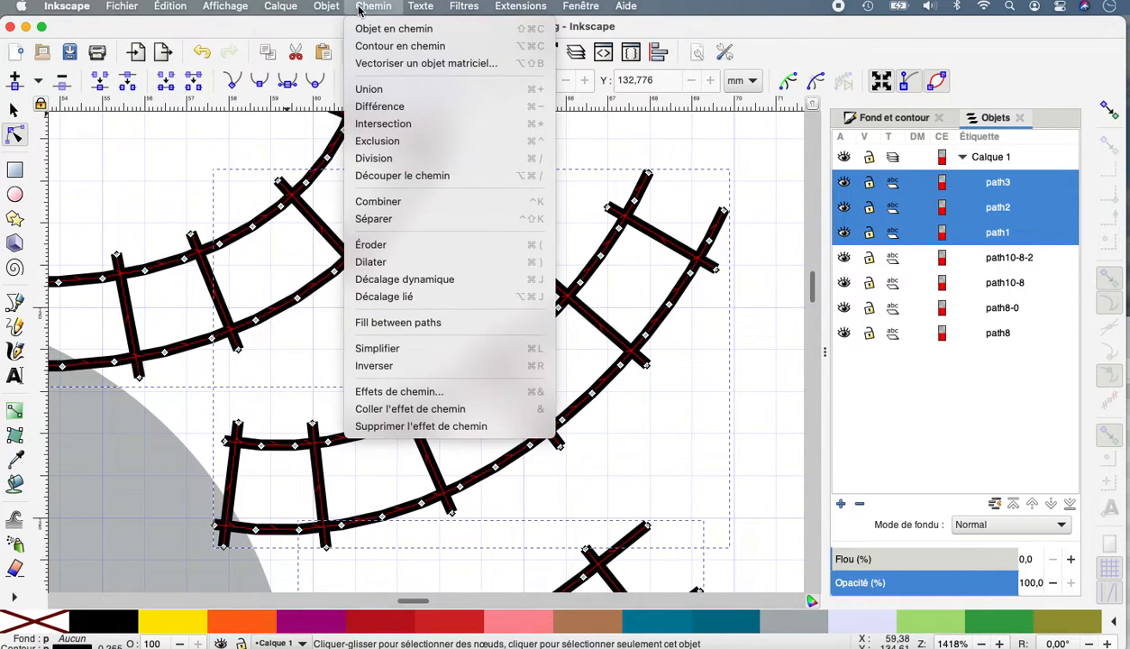
left_click(438, 352)
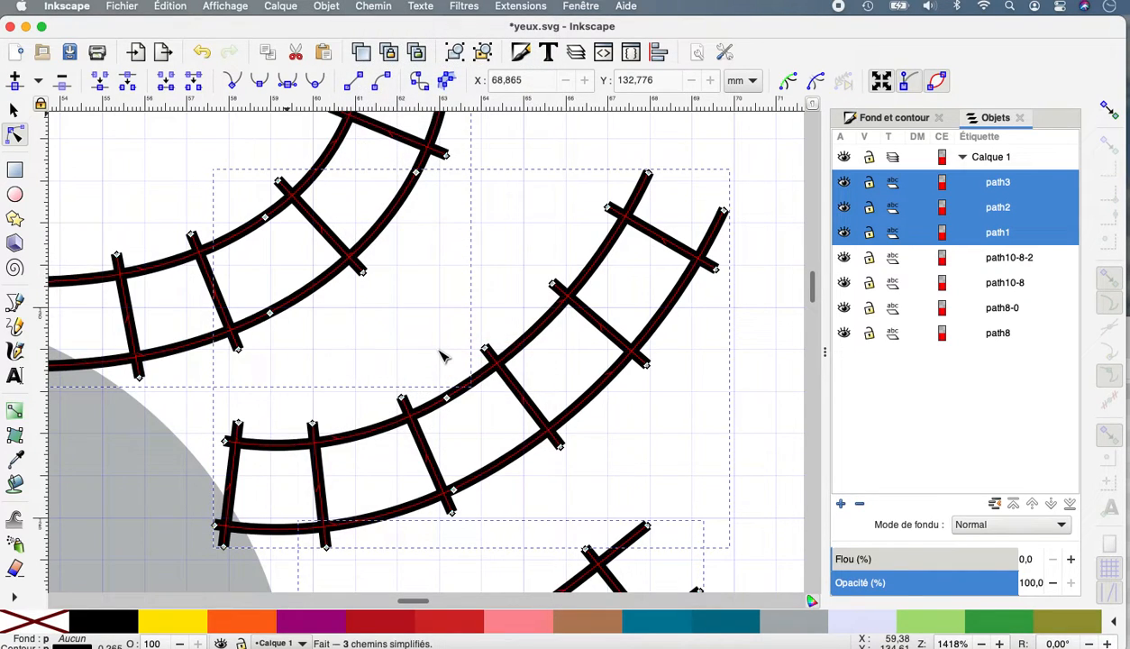
left_click(373, 6)
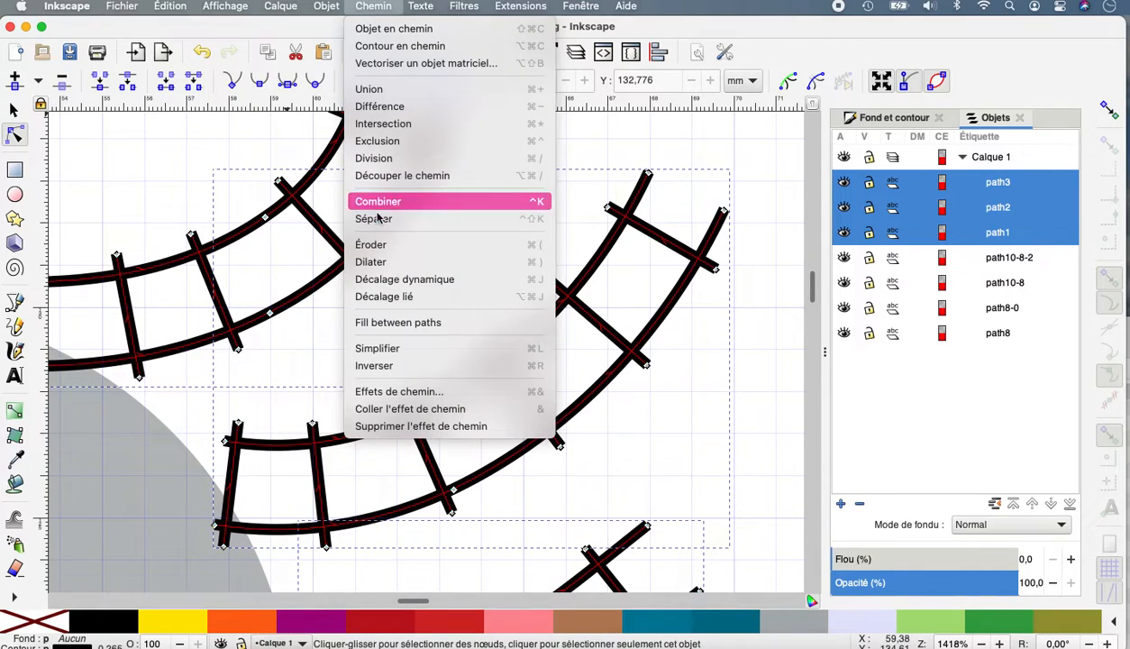
left_click(370, 348)
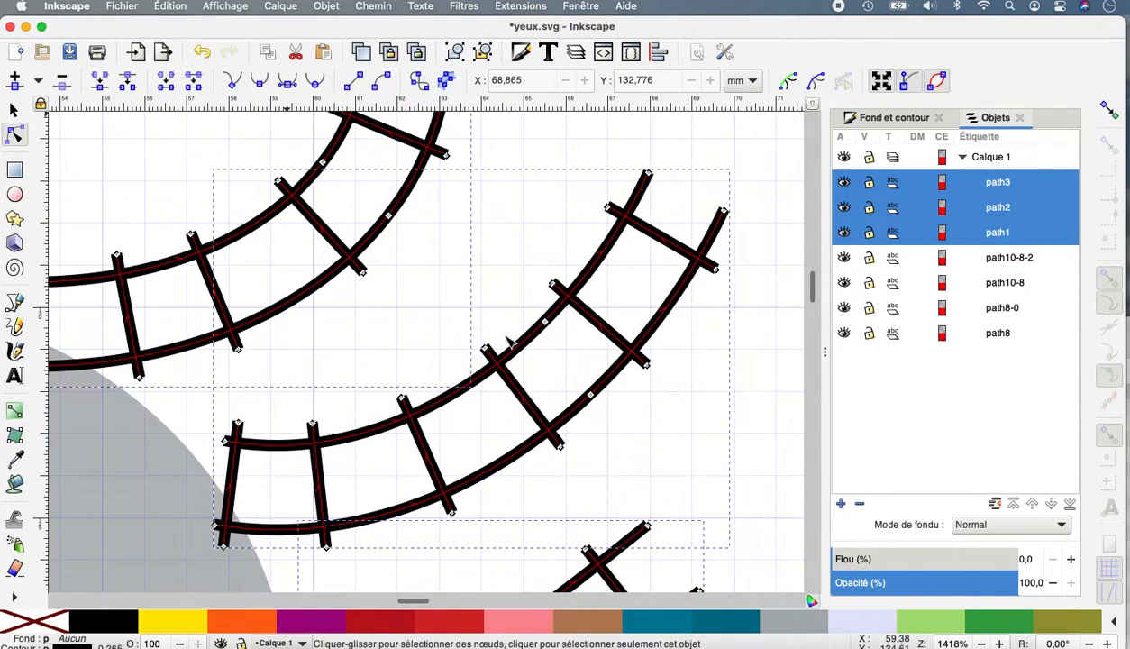
scroll(599, 394, "down", 5)
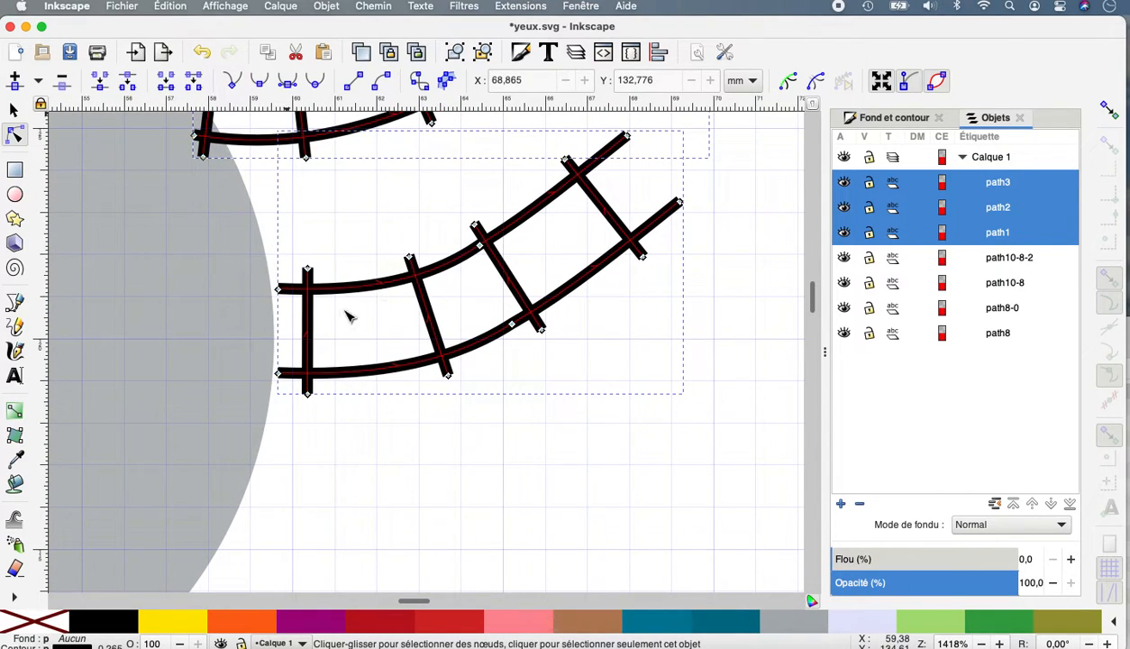
Spread the inner ends of path1's two rails apart at the eye's edge and extend the innermost rung past the lower rail.
left_click(379, 439)
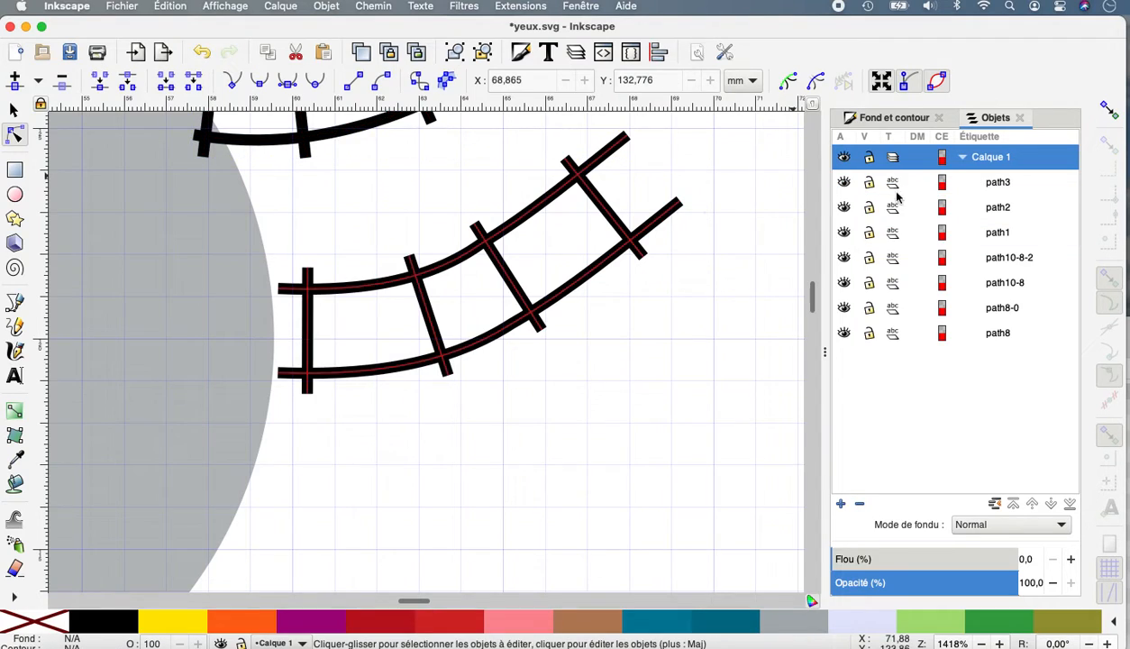
left_click(1008, 233)
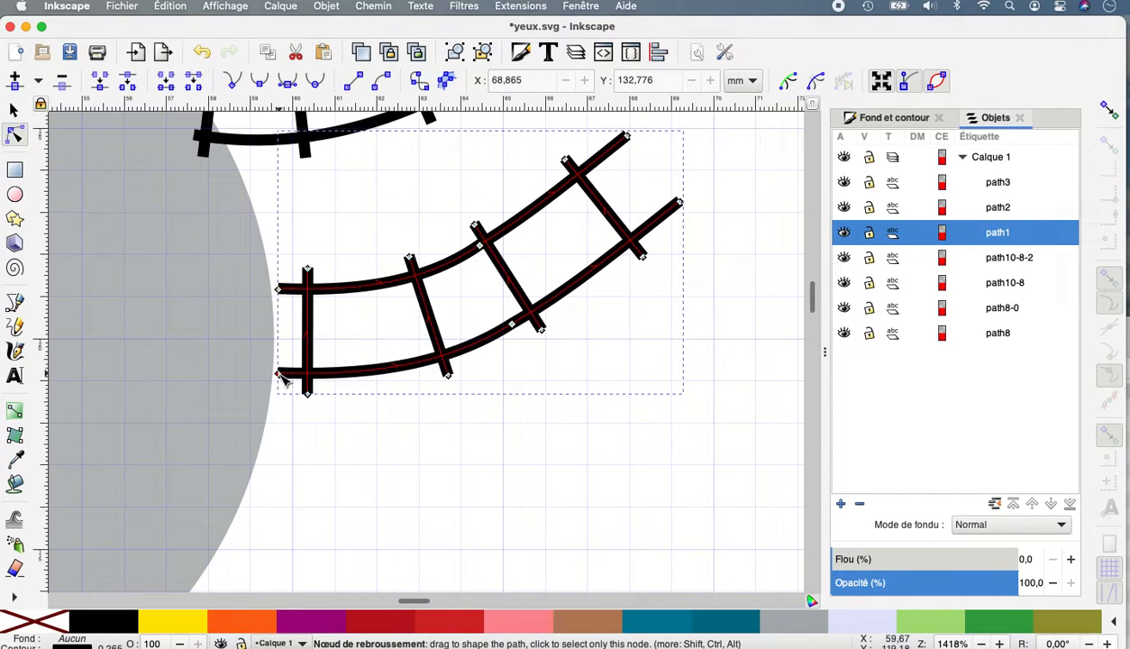
left_click_drag(278, 383, 274, 388)
left_click_drag(279, 288, 270, 280)
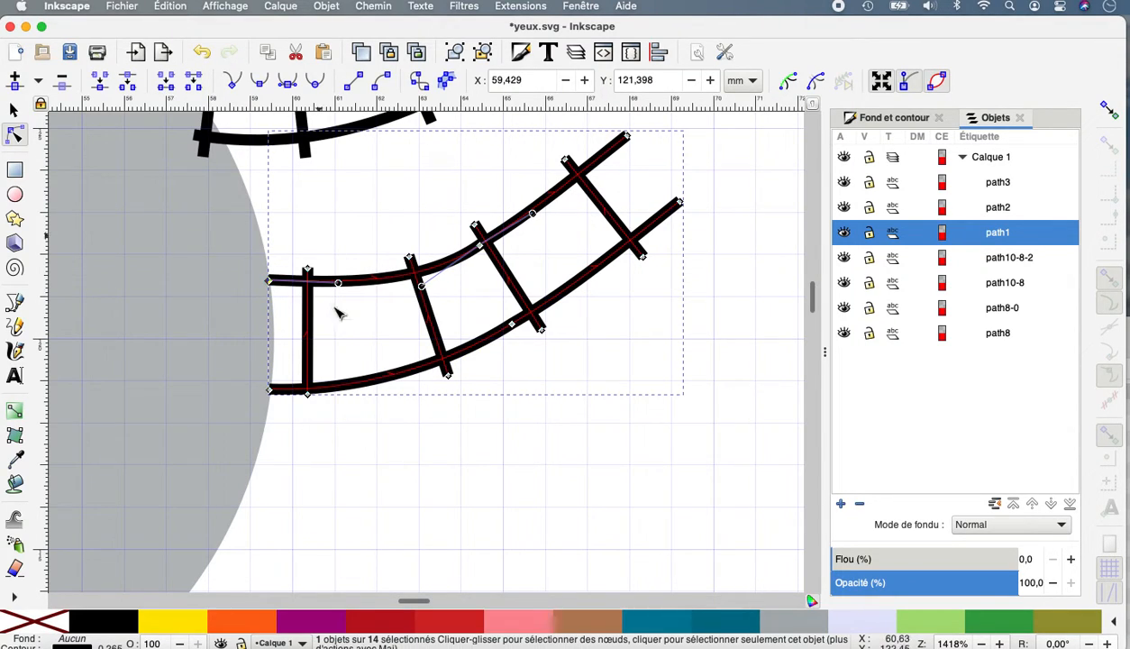
left_click_drag(308, 394, 308, 402)
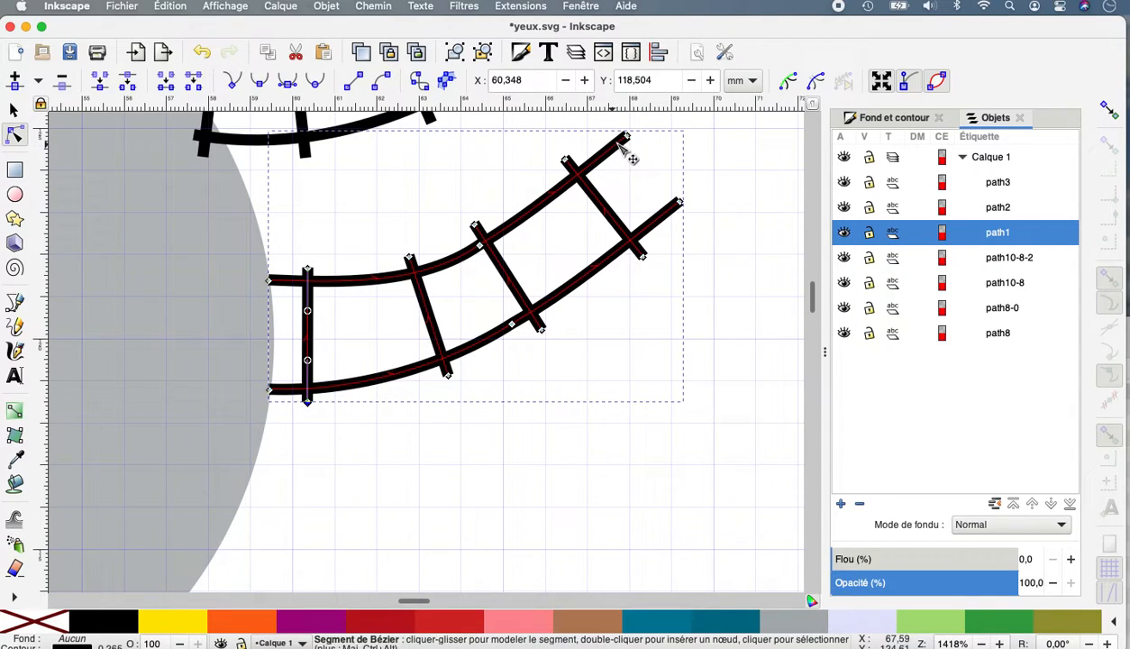
Taper path1's tip by bringing the rails' outer ends together, and smooth the upper rail's curve at its middle node.
left_click_drag(628, 136, 647, 155)
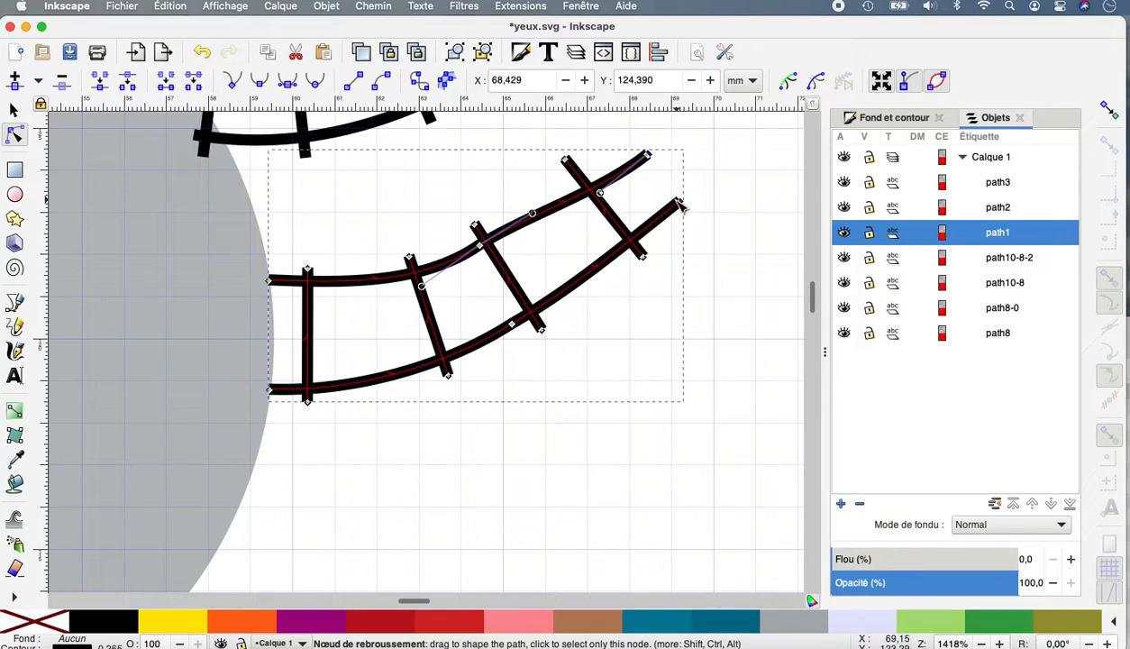
left_click_drag(680, 205, 661, 187)
left_click(480, 247)
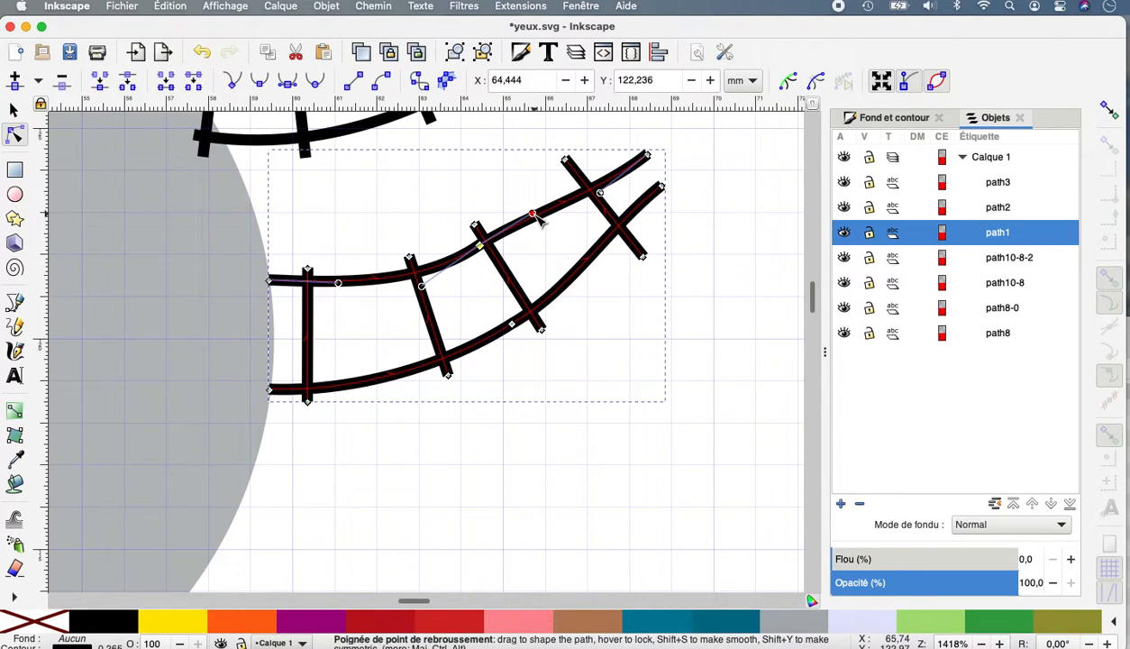
left_click_drag(536, 218, 538, 224)
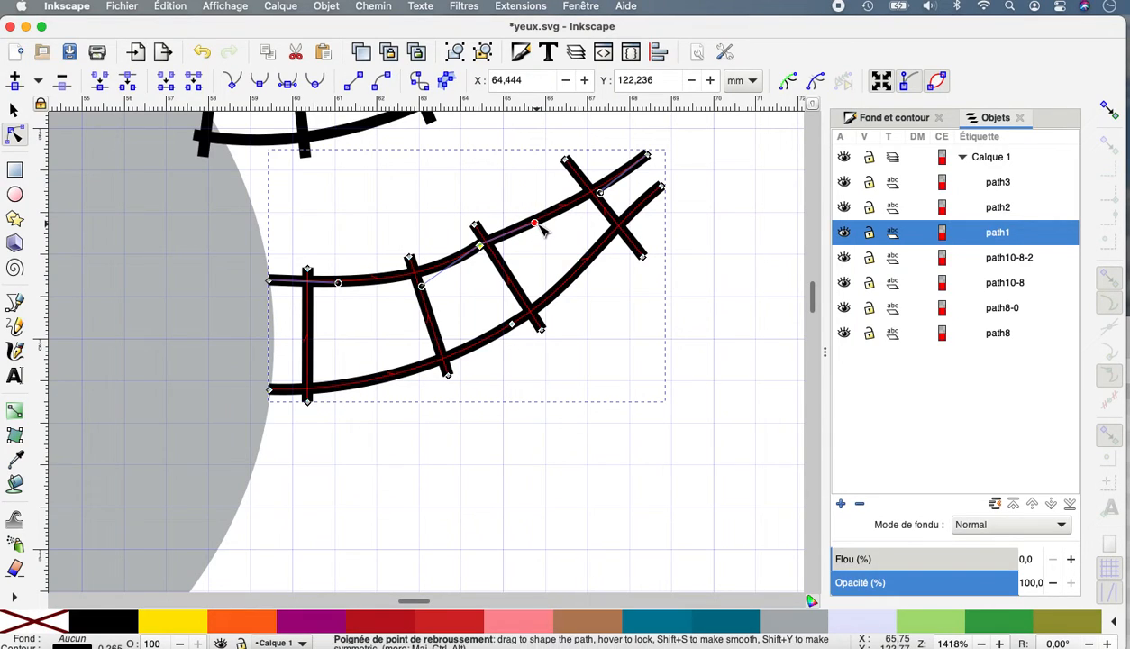
left_click_drag(421, 286, 387, 276)
Delete the innermost rung of the middle lash, path2.
scroll(441, 282, "up", 5)
scroll(442, 282, "left", 4)
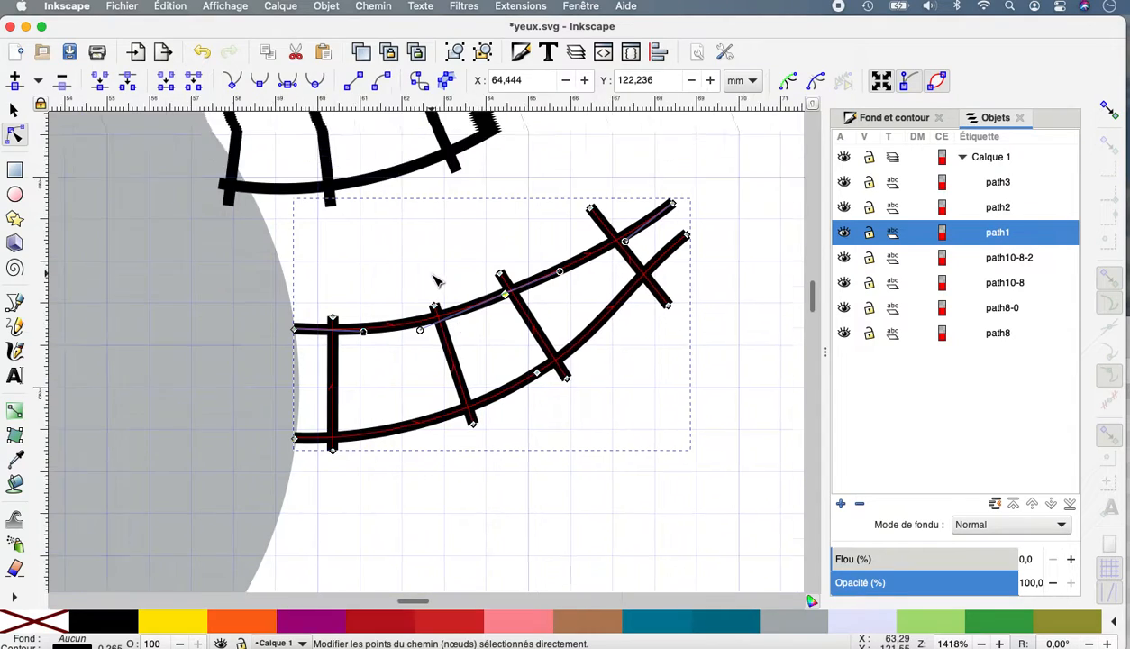
left_click(374, 312)
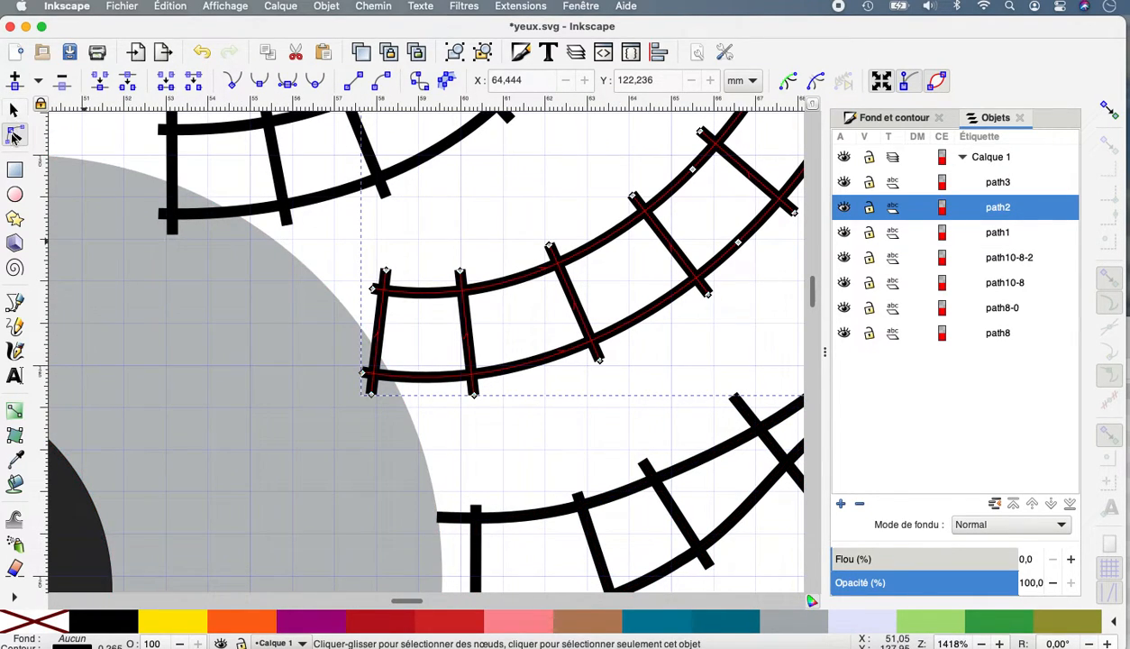
left_click(382, 335)
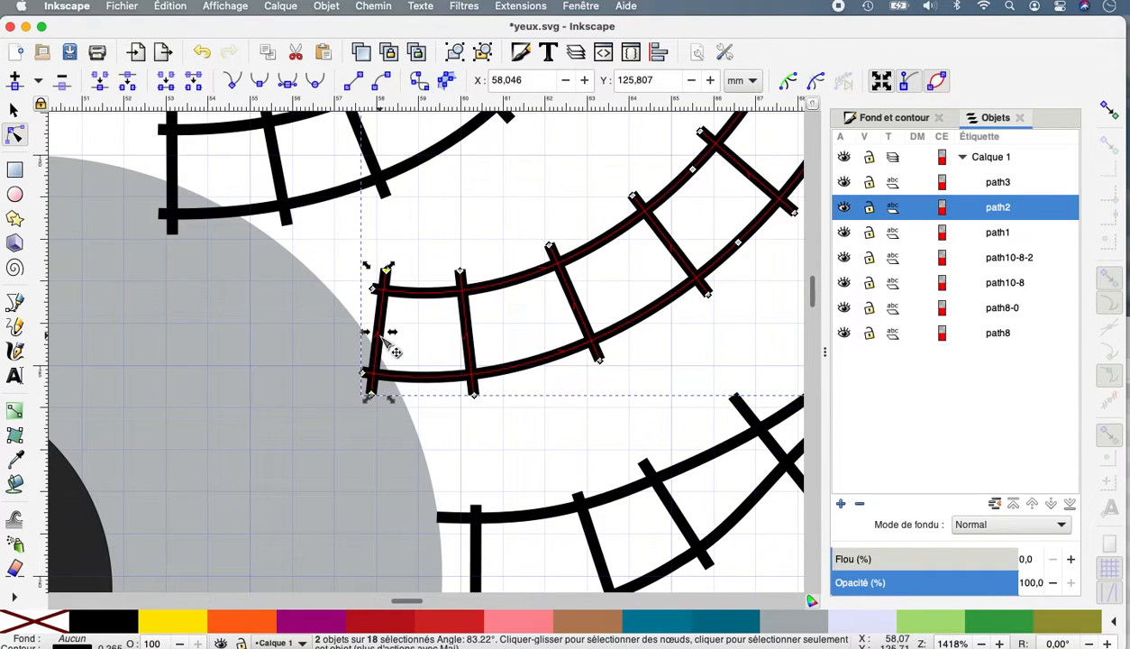
left_click(195, 87)
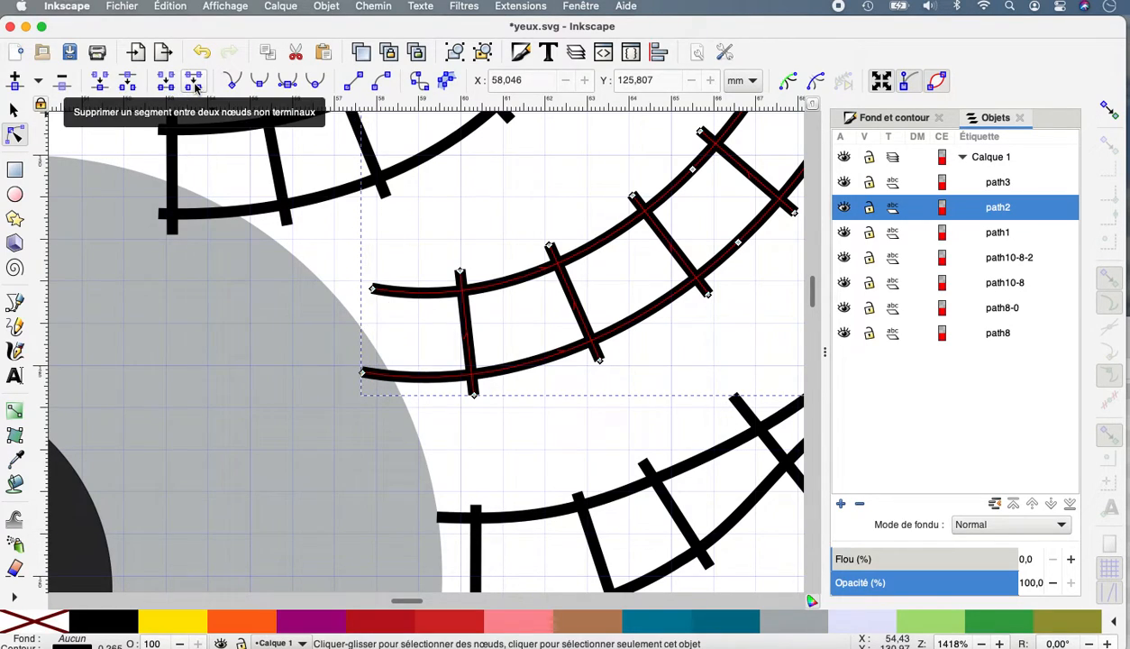
Place the inner ends of path2's two rails on the grey circle's edge and adjust their handles so both rails cross the remaining first rung.
left_click_drag(363, 373, 408, 399)
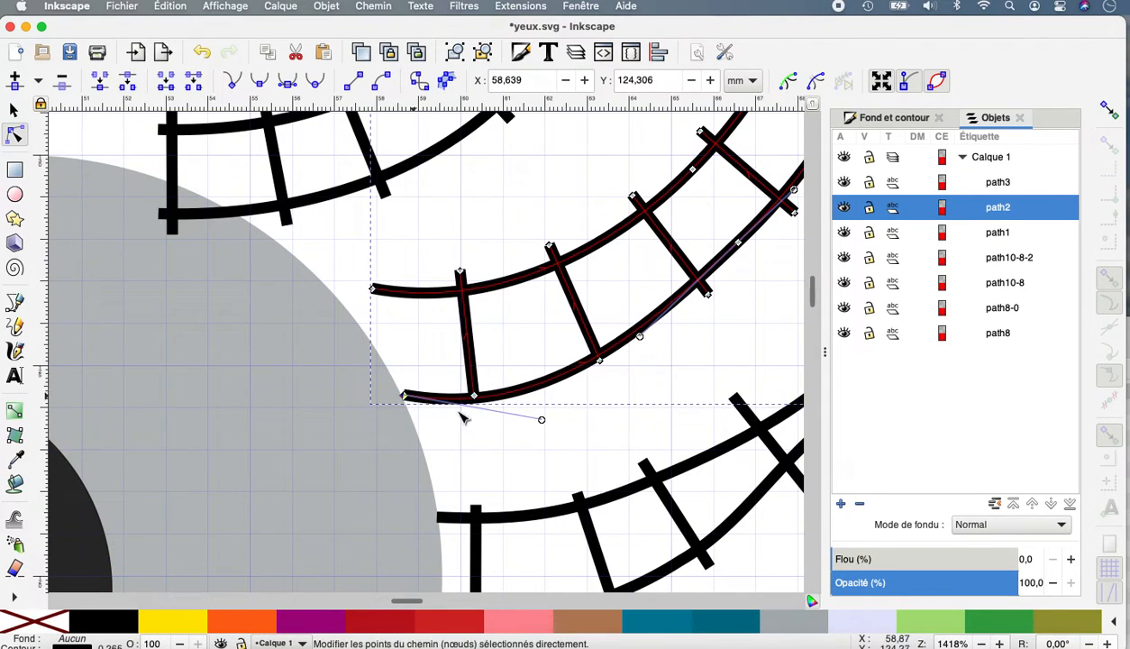
left_click_drag(543, 419, 476, 375)
left_click_drag(407, 401, 408, 409)
left_click_drag(373, 293, 332, 298)
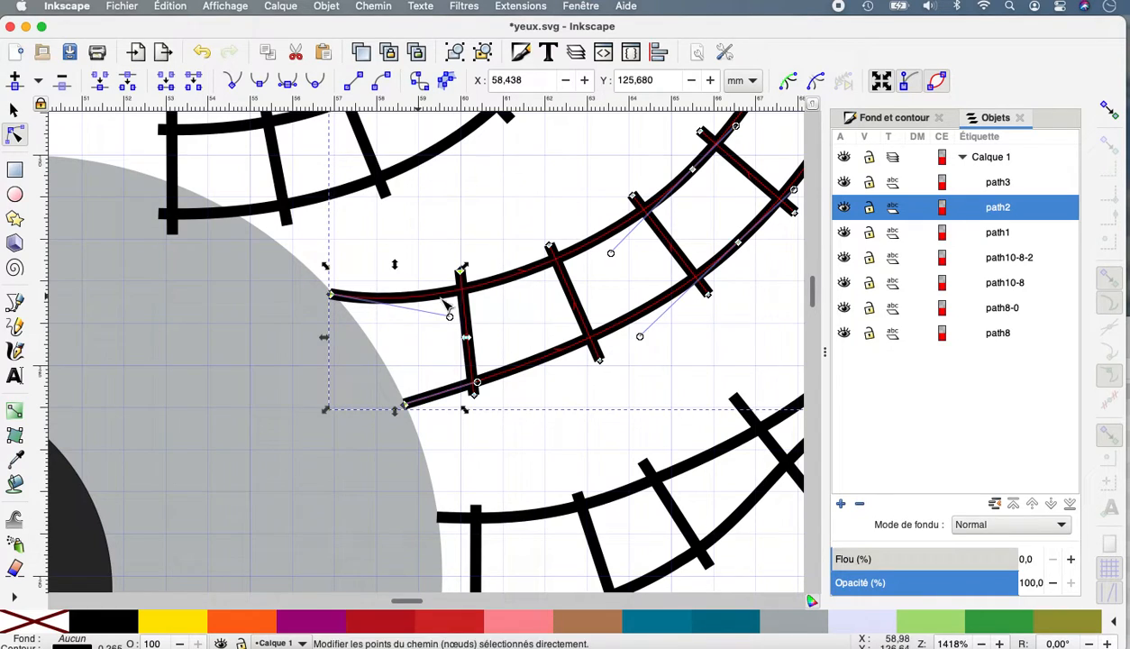
left_click_drag(450, 315, 450, 305)
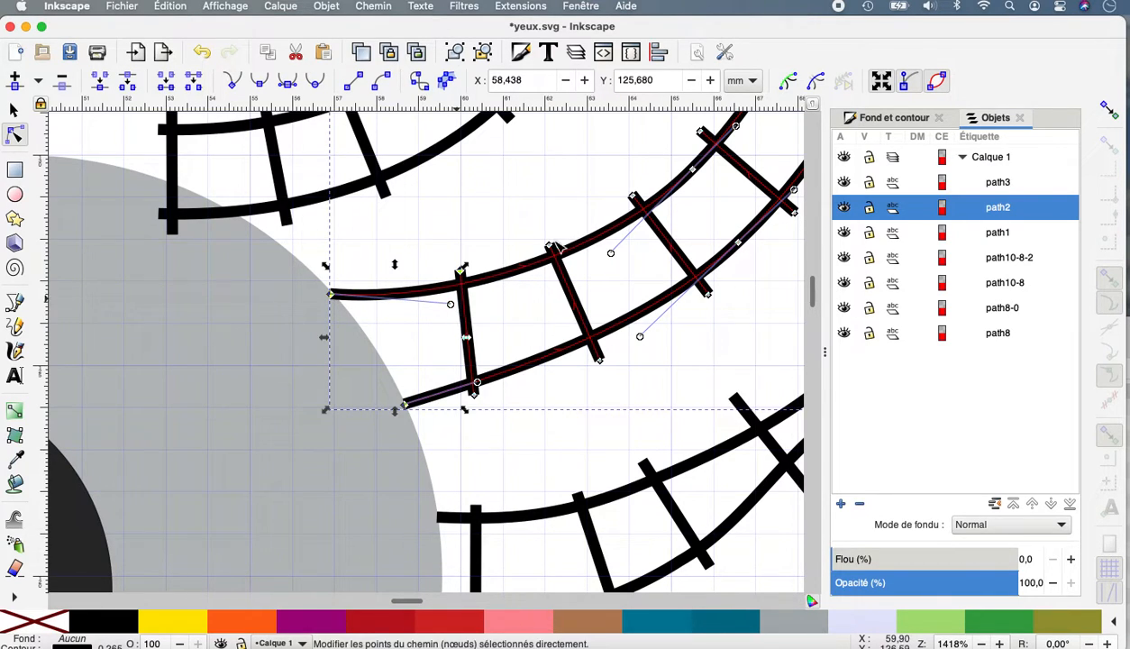
Taper path2's tip by bringing the outer ends of its two rails close together.
scroll(667, 236, "right", 6)
scroll(667, 236, "up", 2)
scroll(667, 236, "right", 4)
scroll(667, 236, "up", 3)
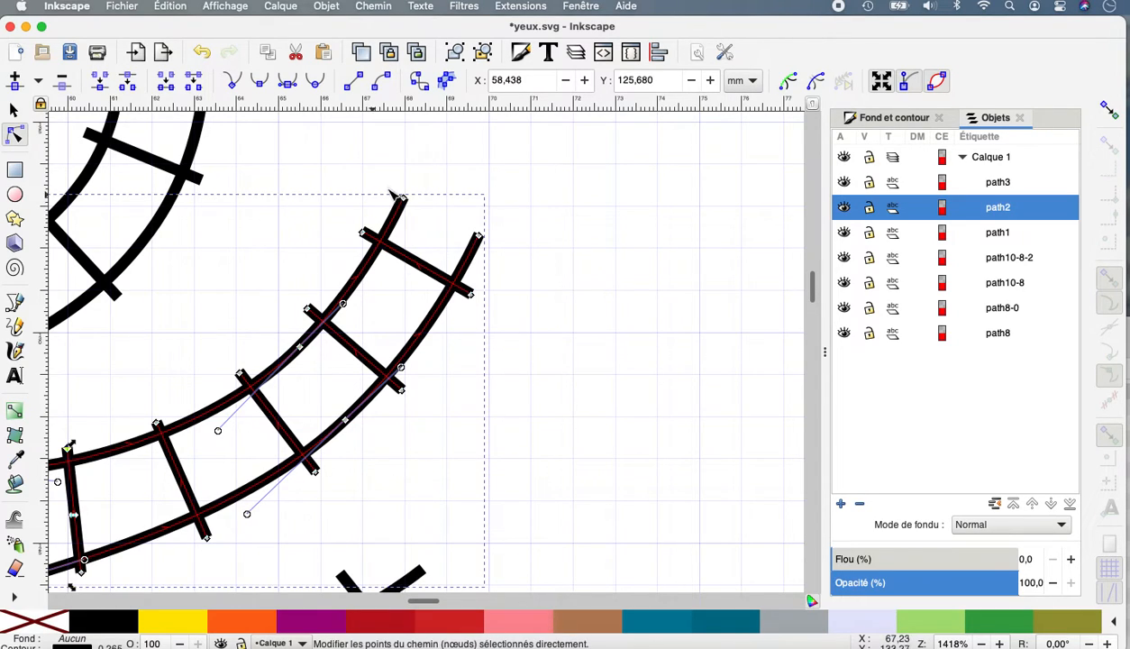
left_click_drag(409, 199, 452, 230)
Delete the innermost rung of the top lash, path3.
scroll(297, 321, "up", 8)
scroll(298, 321, "left", 8)
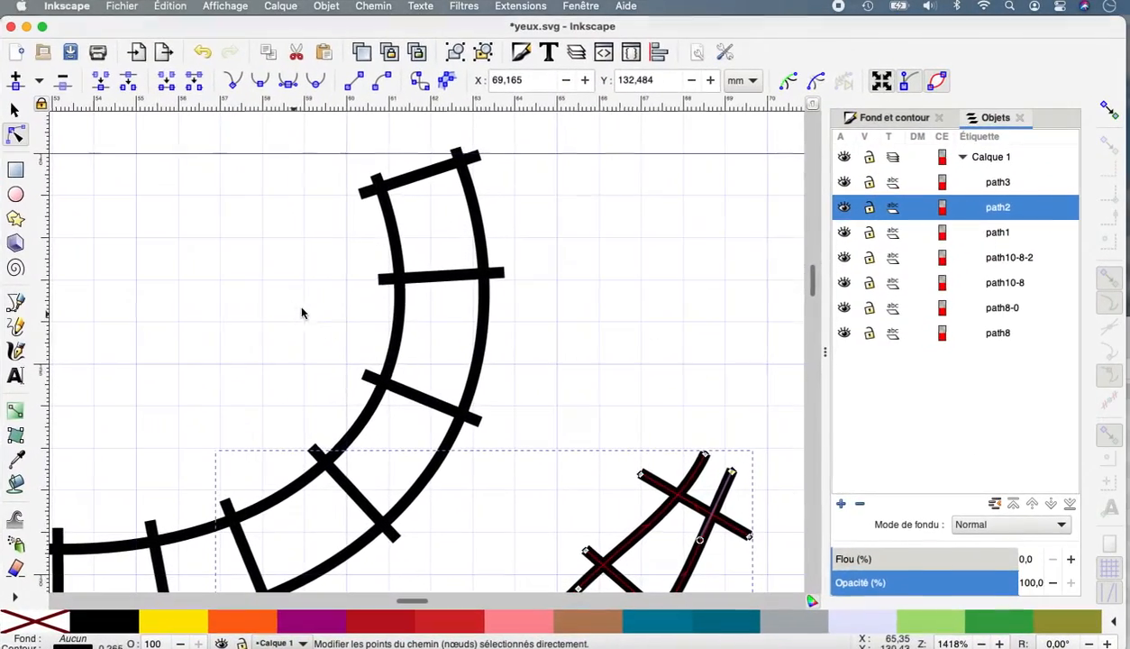
scroll(376, 446, "down", 8)
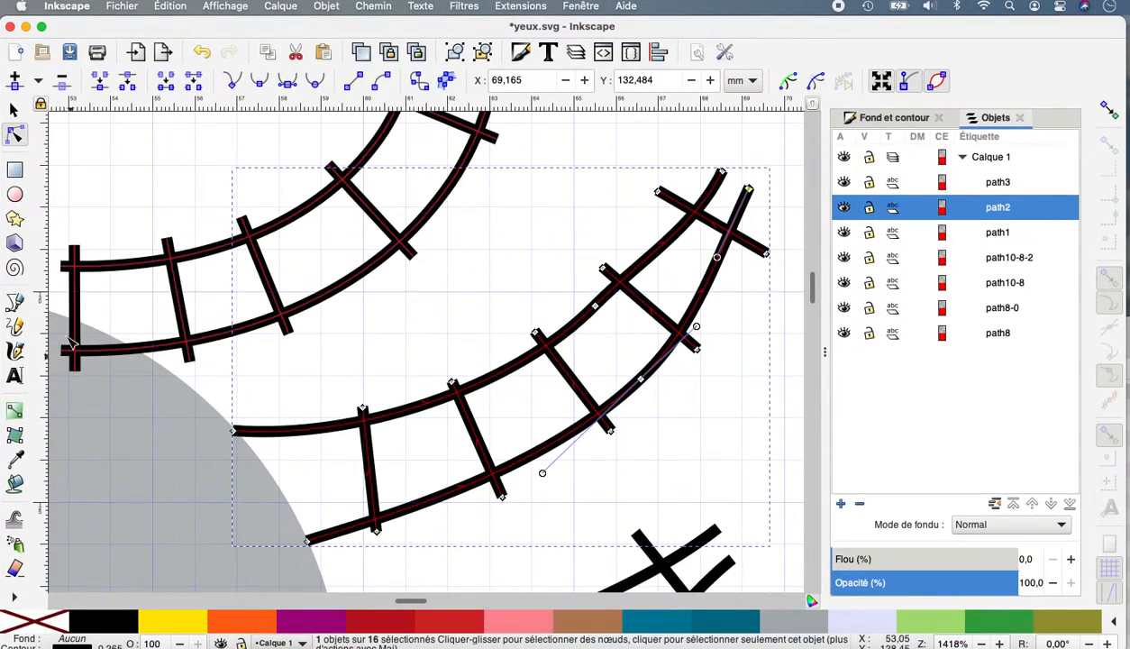
left_click(76, 300)
left_click(76, 298)
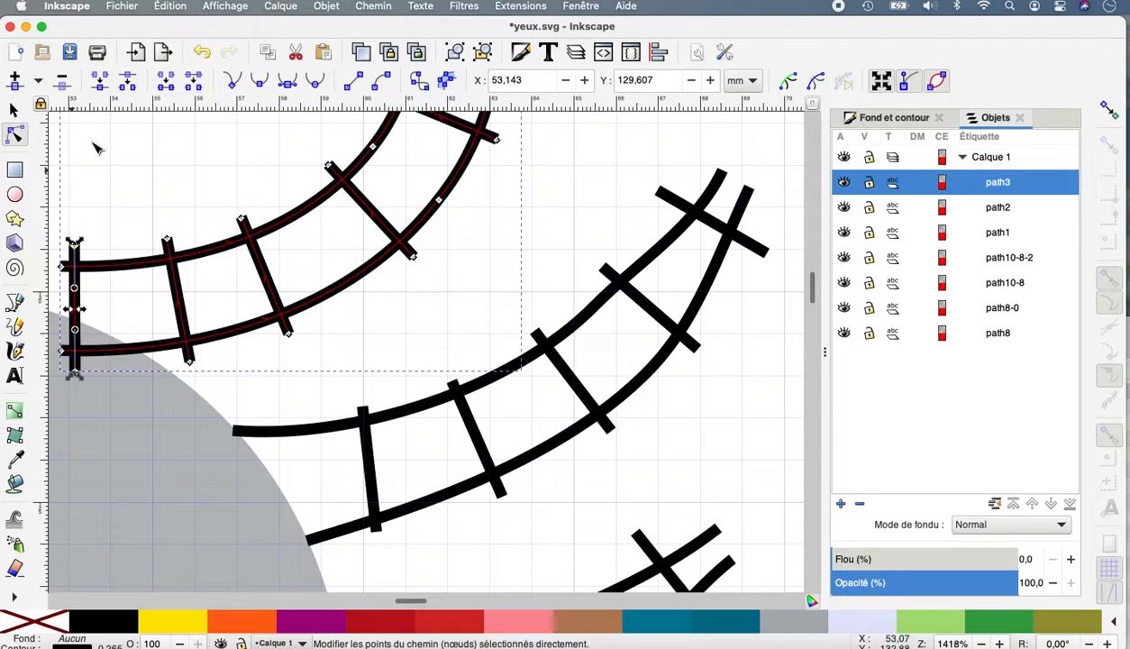
left_click(198, 82)
scroll(90, 329, "left", 3)
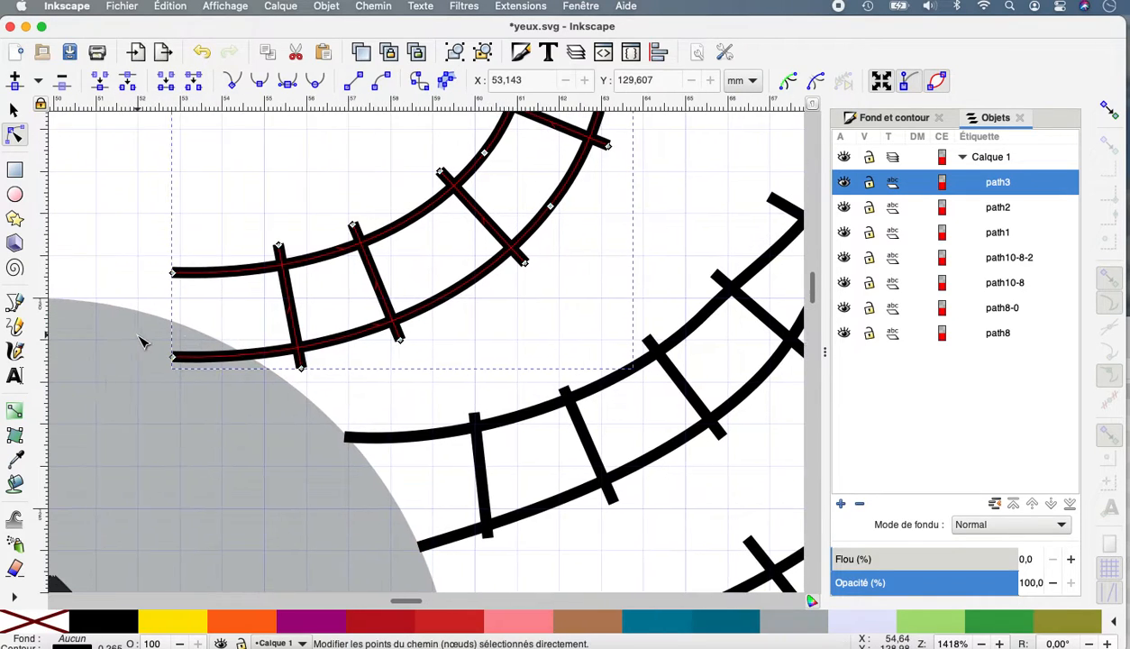
Place the inner ends of path3's two rails on the grey circle's edge and bend both rails upward near the base.
left_click_drag(179, 358, 278, 366)
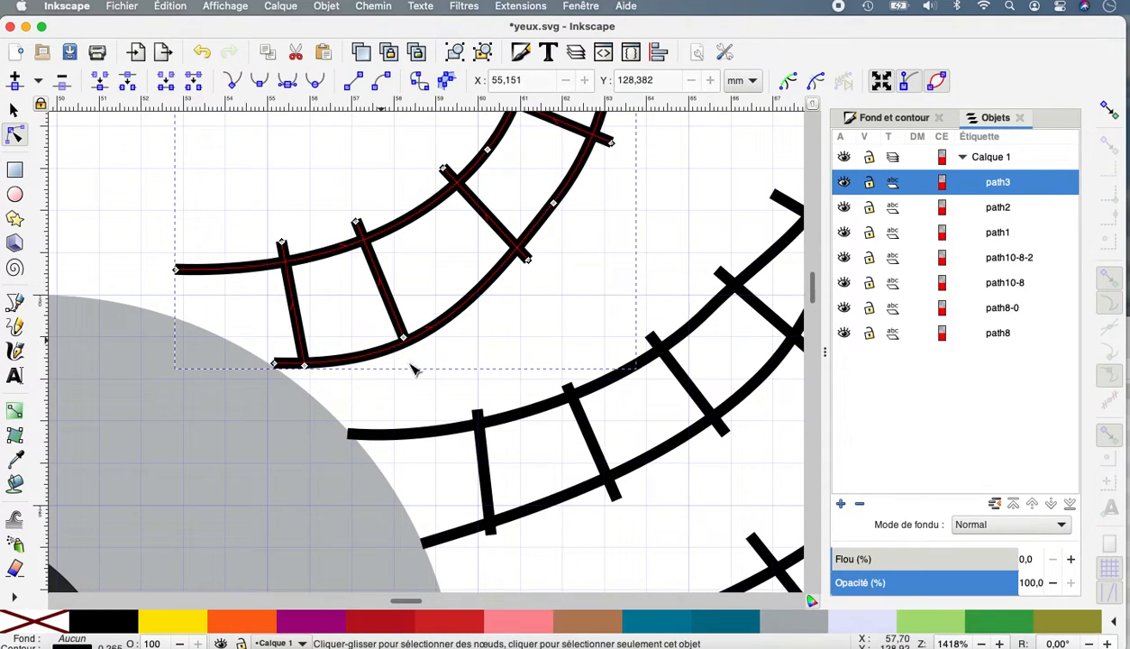
left_click(346, 363)
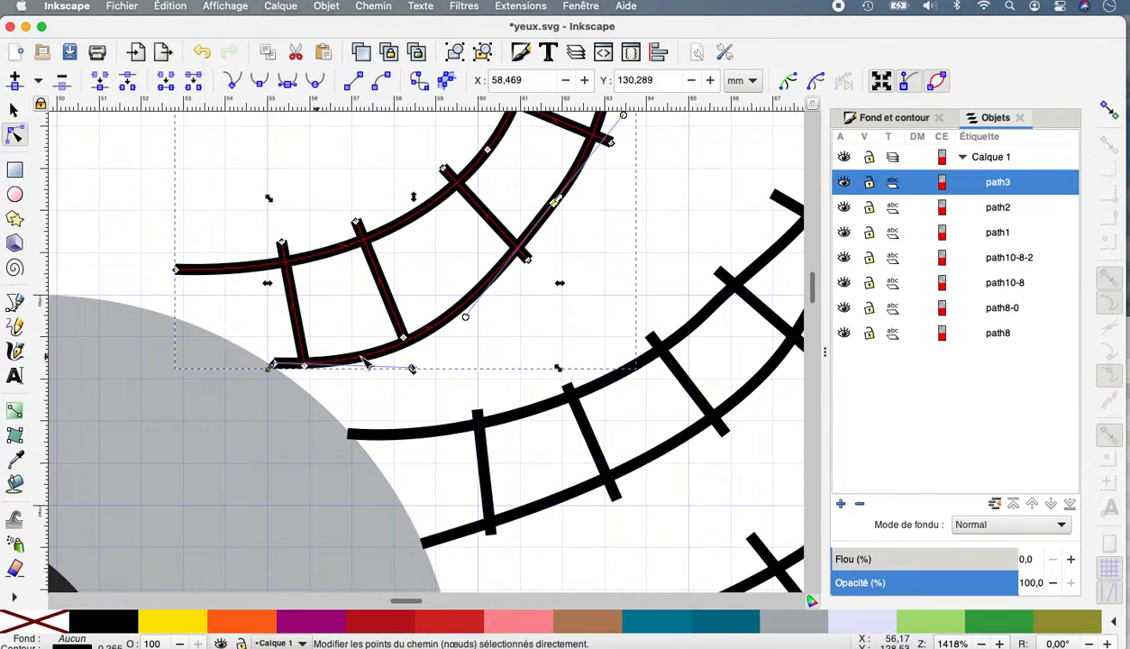
left_click_drag(412, 369, 345, 314)
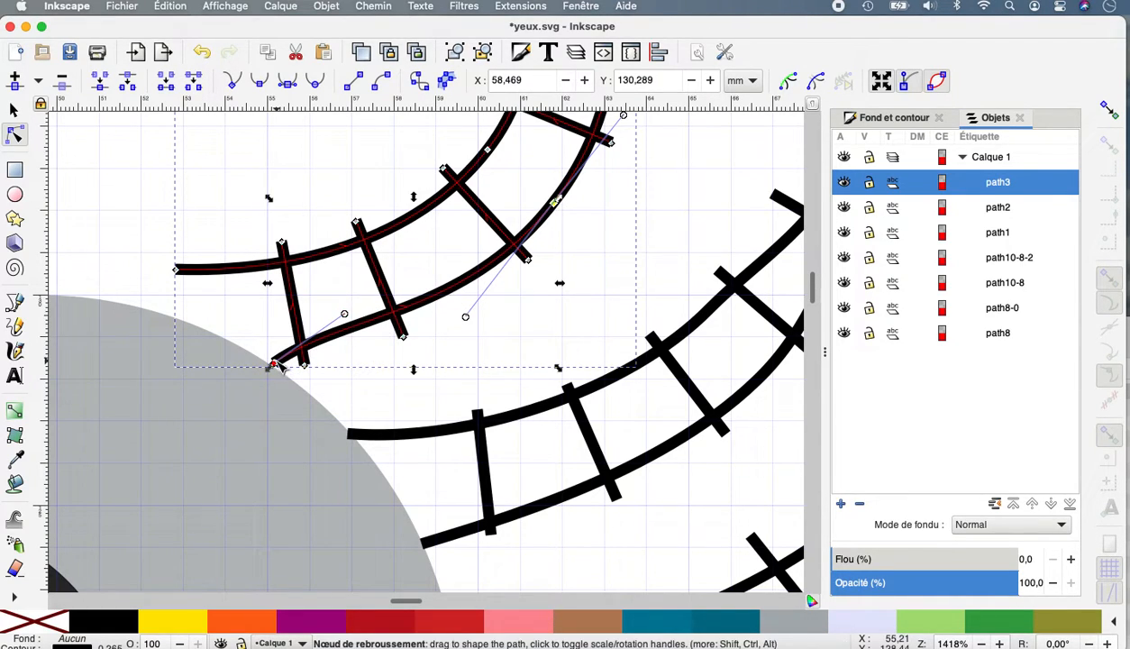
left_click_drag(275, 365, 274, 371)
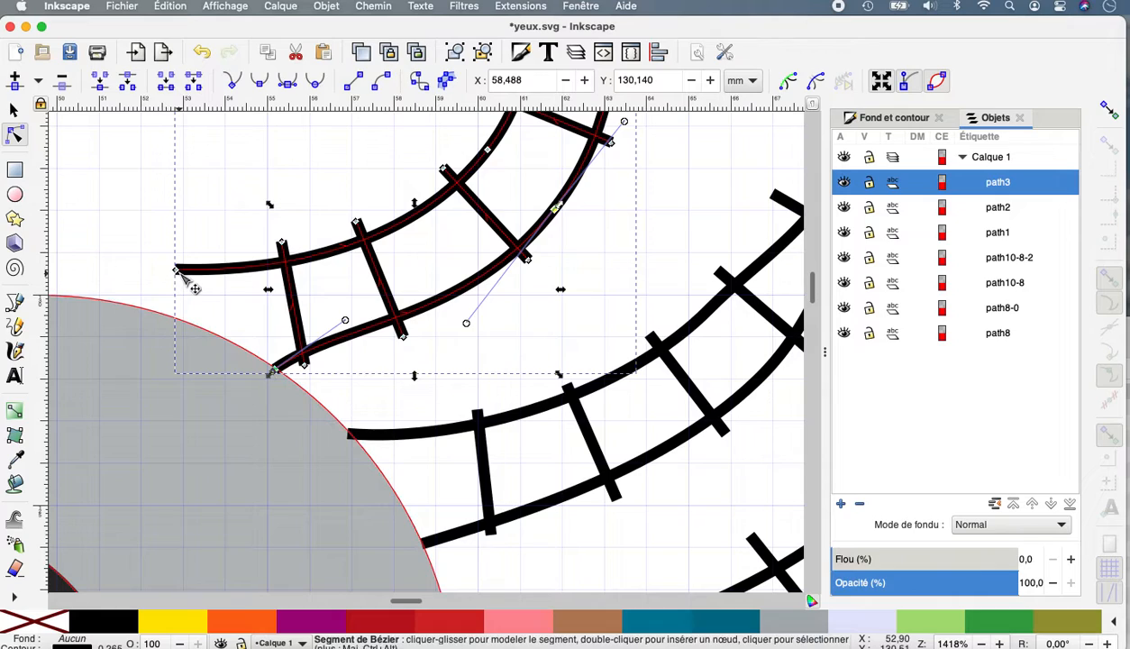
left_click_drag(179, 275, 134, 311)
left_click_drag(247, 314, 216, 261)
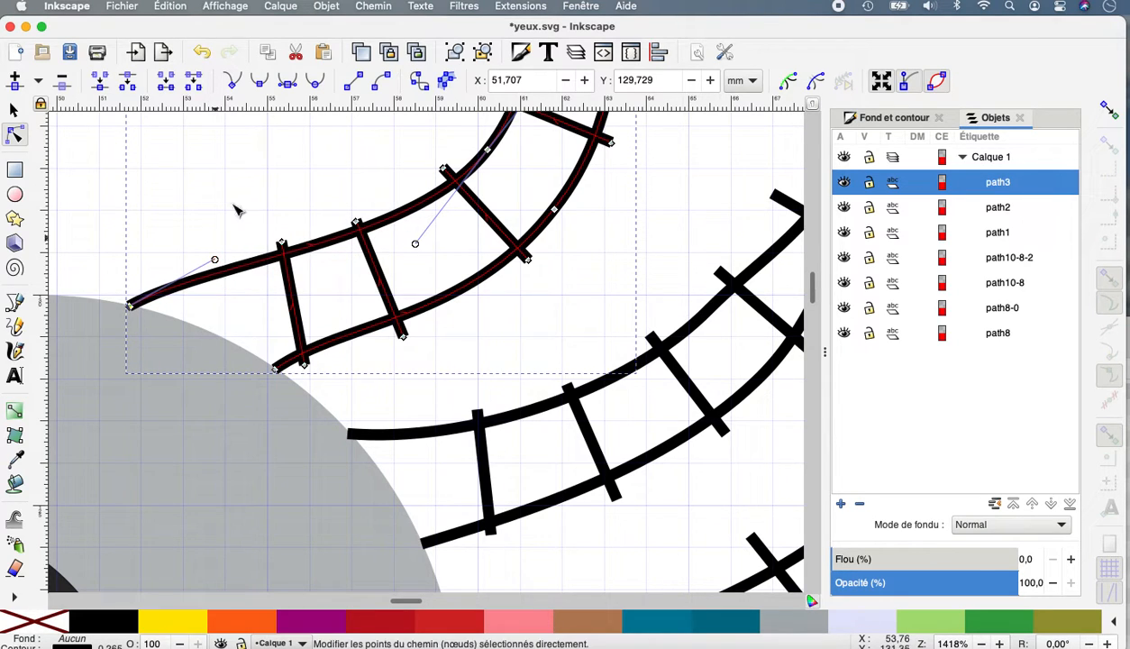
Bow the outer half of path3's upper rail away from the lower rail to widen the lash there.
scroll(561, 204, "up", 10)
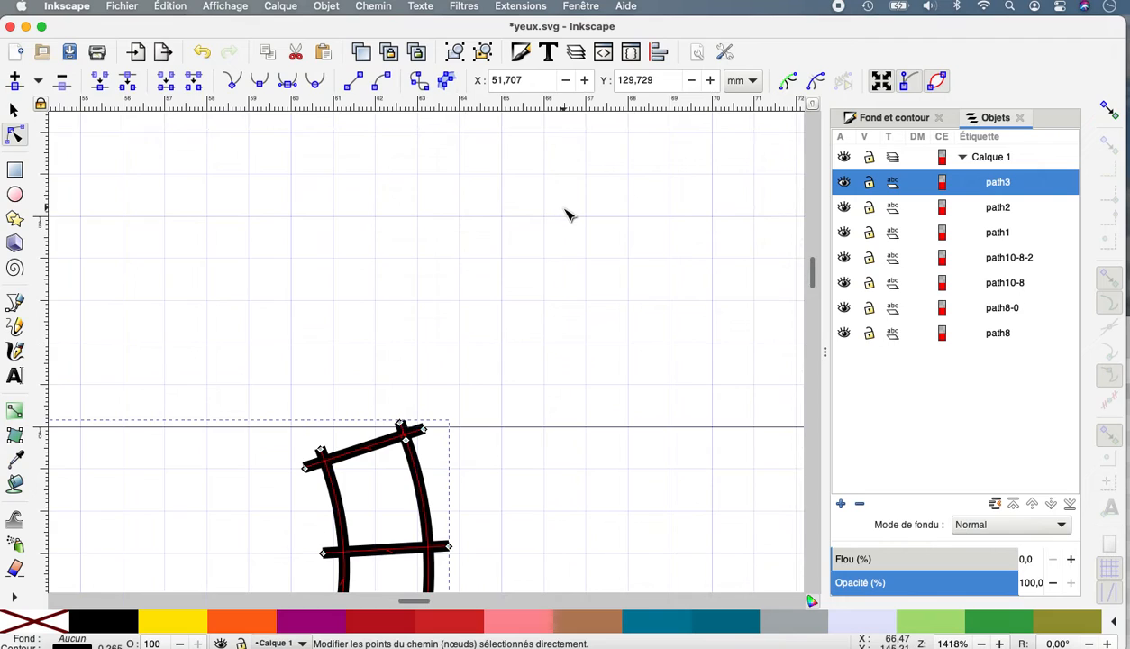
scroll(566, 214, "down", 5)
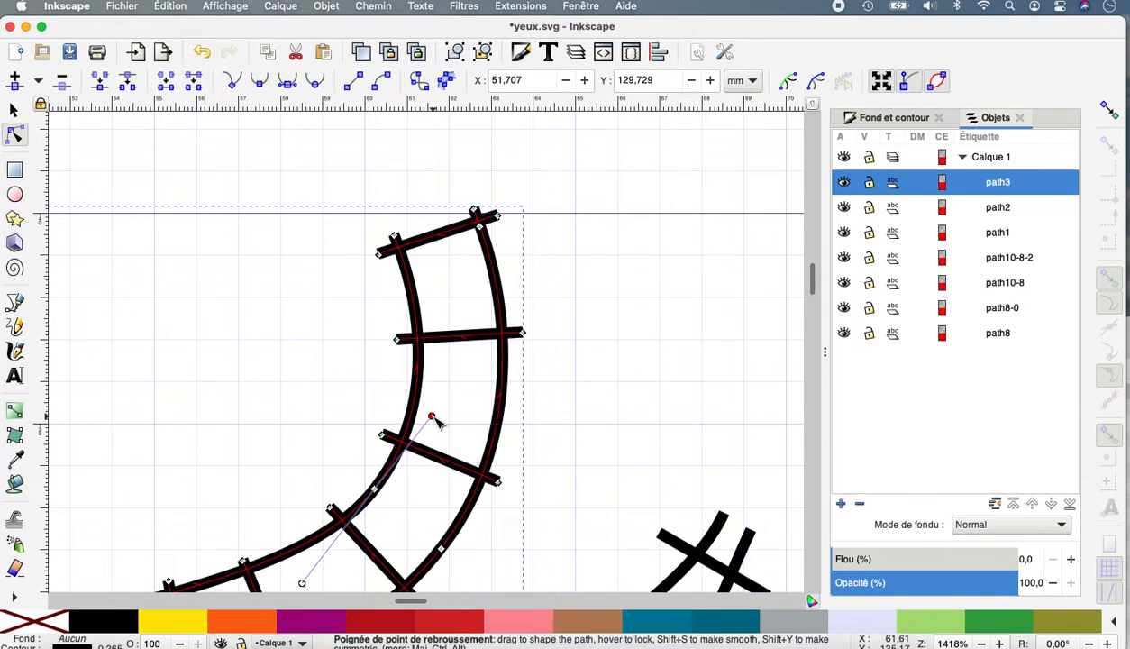
left_click_drag(430, 421, 373, 388)
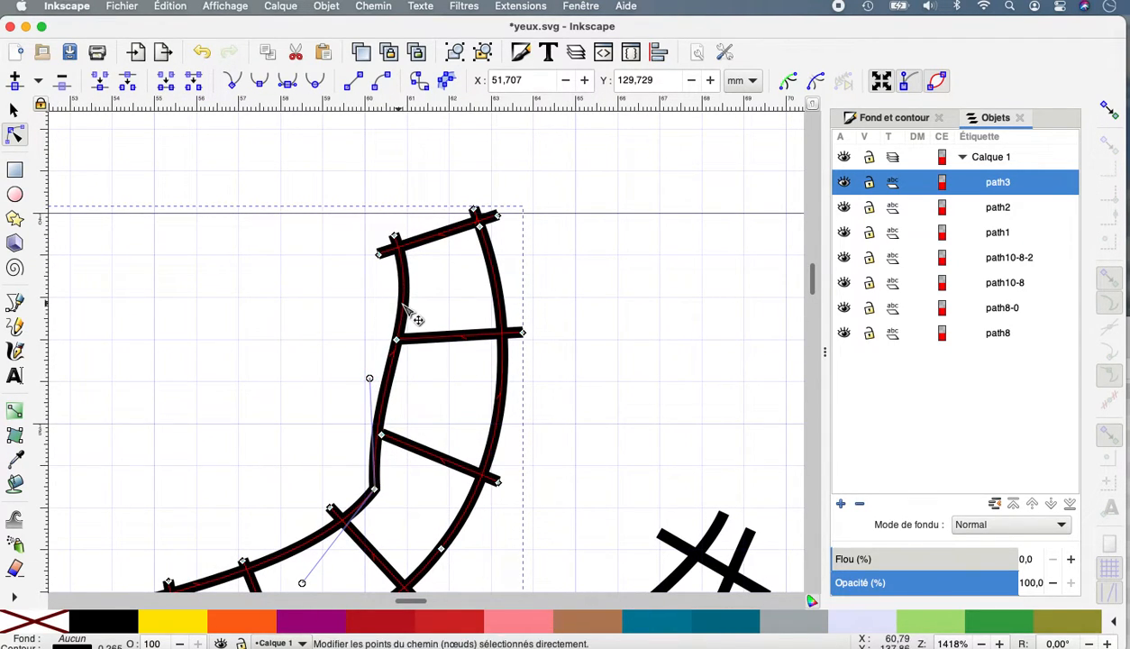
left_click_drag(404, 311, 376, 303)
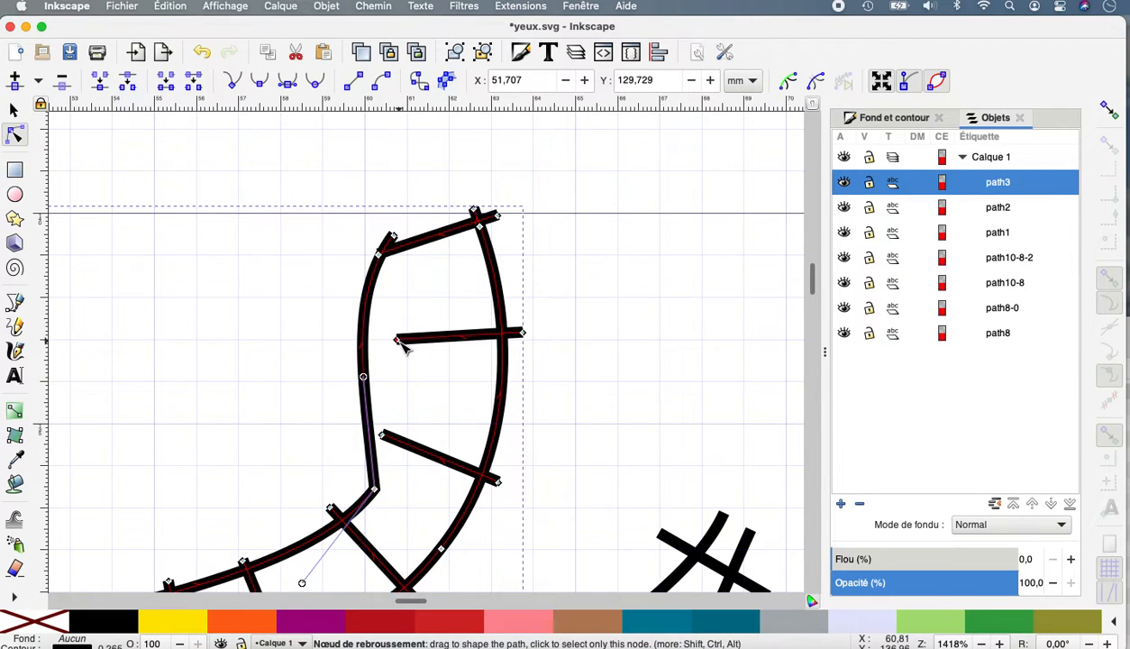
Extend the three outermost rungs of path3 so they cross the widened upper rail.
left_click_drag(398, 340, 338, 331)
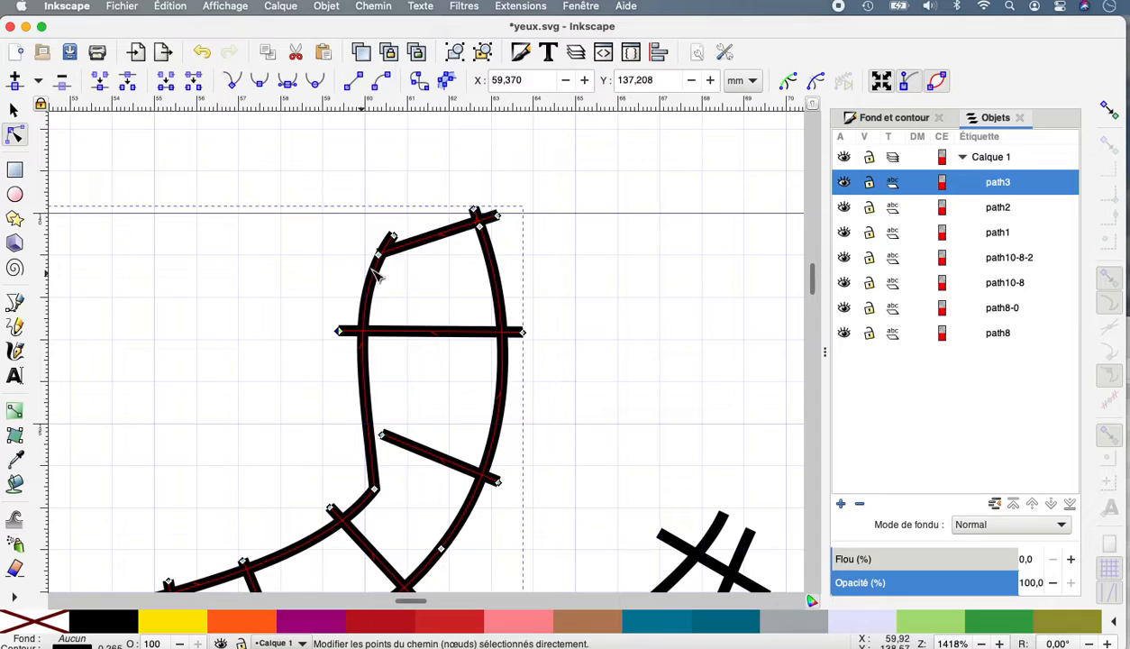
left_click_drag(380, 256, 359, 252)
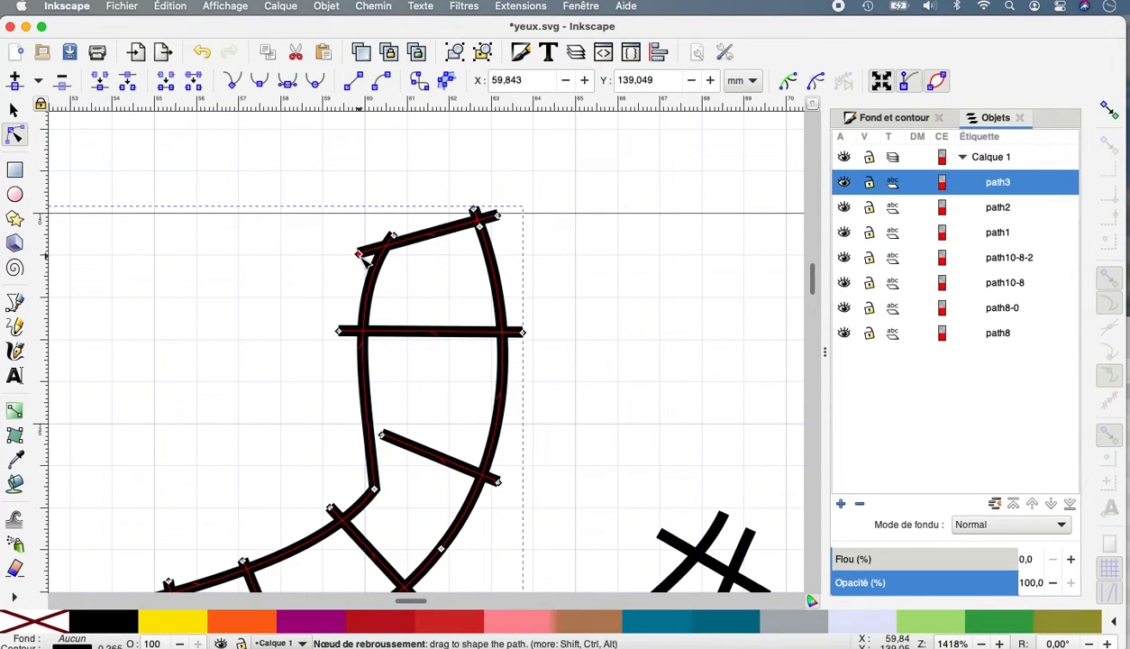
left_click_drag(383, 435, 336, 422)
Make the corner node on path3's upper rail smooth, then shorten its handles and shift it slightly outward to soften the bend.
left_click(374, 490)
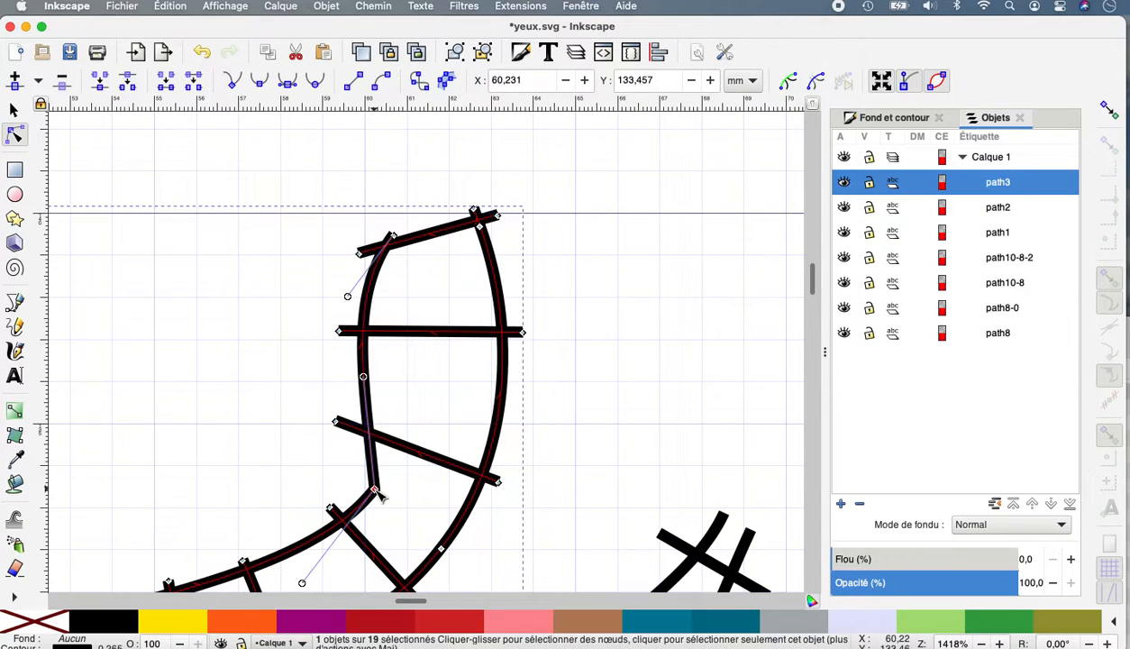
left_click(261, 88)
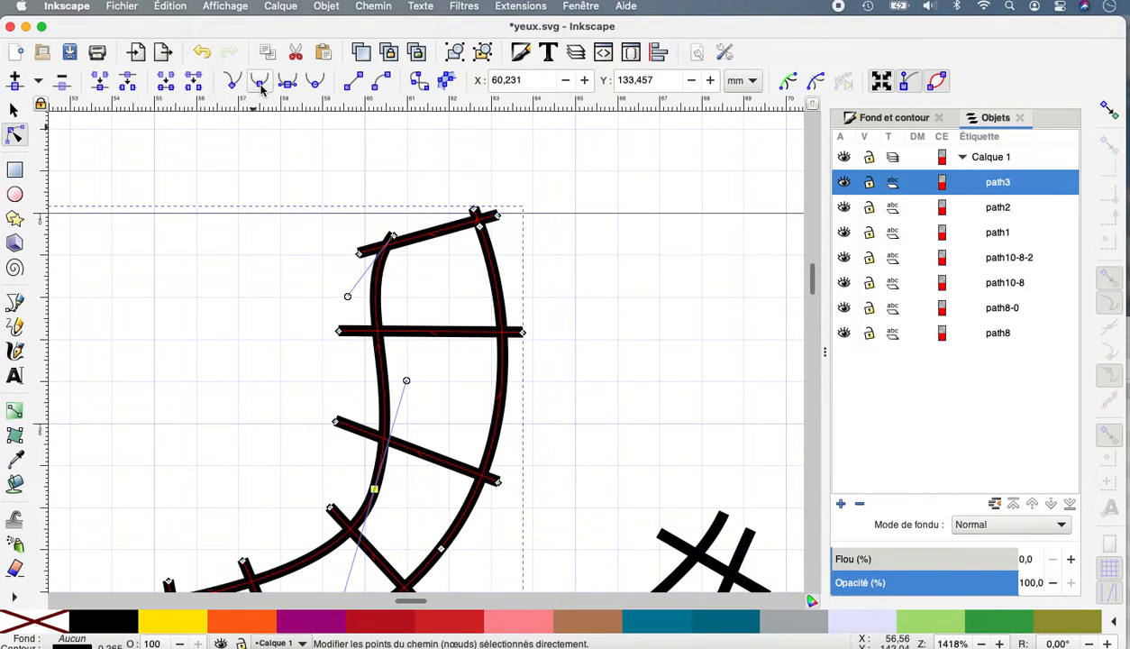
left_click_drag(406, 382, 365, 414)
scroll(364, 414, "down", 1)
scroll(365, 417, "down", 5)
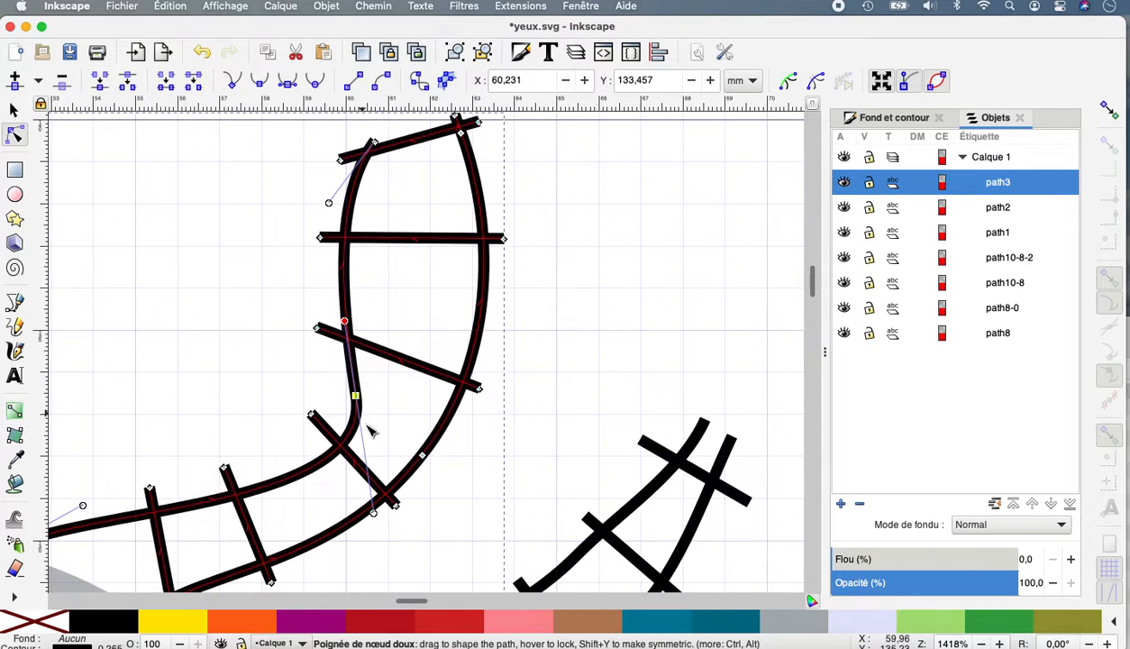
mouse_move(380, 510)
left_mouse_down()
mouse_move(344, 453)
mouse_move(368, 459)
mouse_move(344, 444)
left_mouse_up()
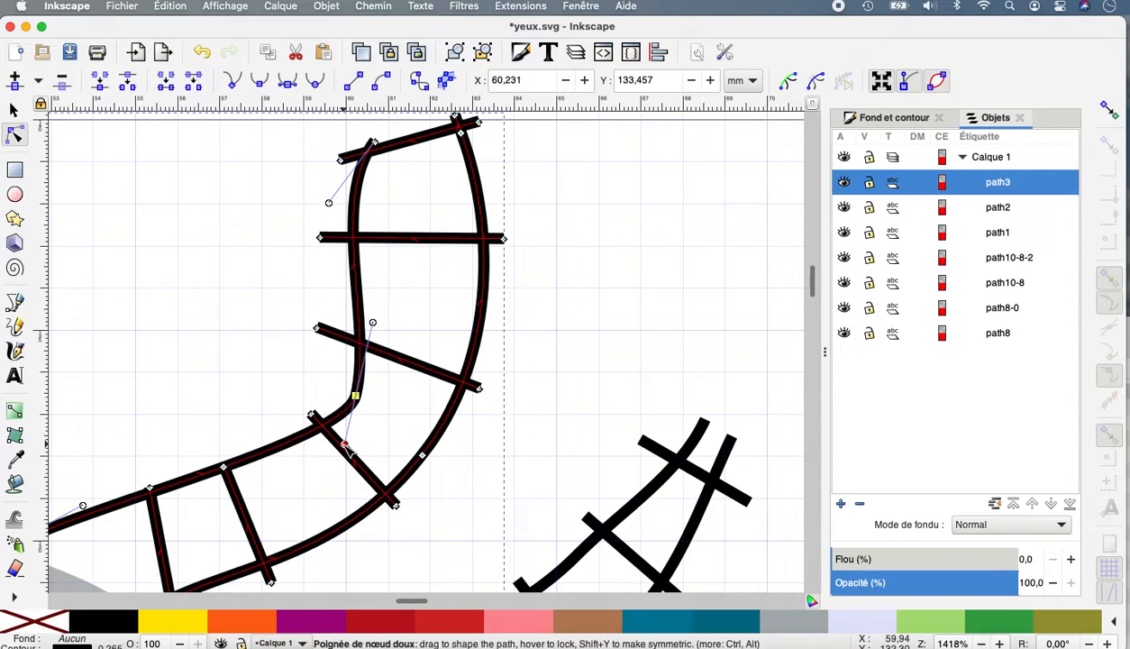
left_click_drag(357, 398, 345, 391)
Extend the upper ends of path3's three inner rungs, on the straighter part near the eye, beyond the upper rail.
left_click_drag(224, 468, 218, 444)
left_click_drag(149, 488, 139, 475)
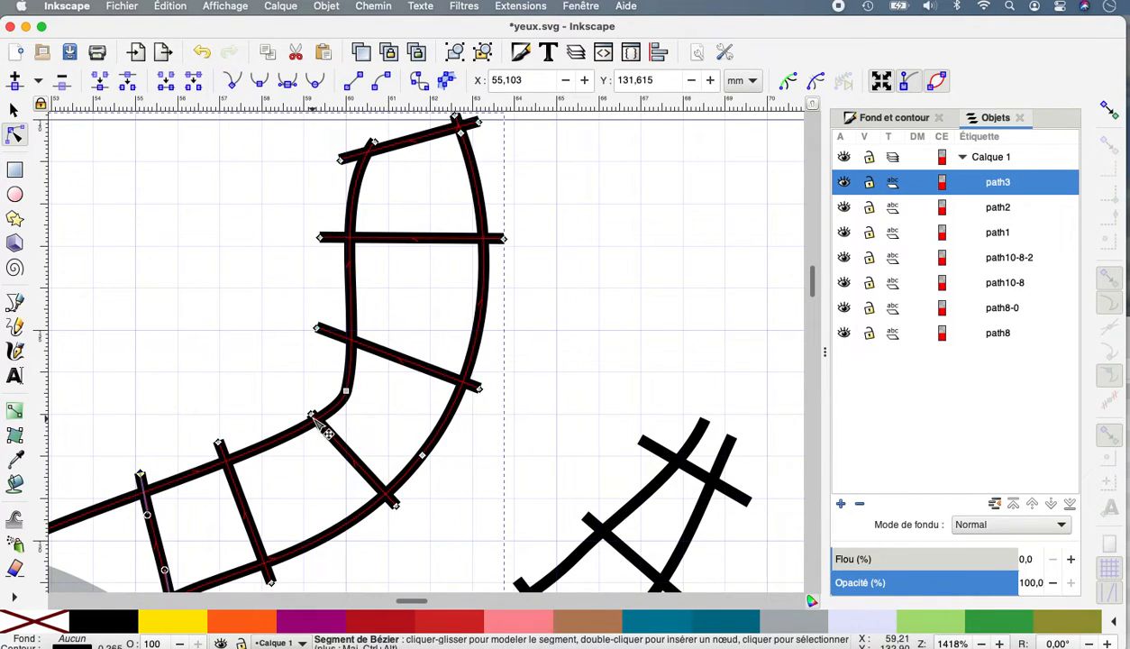
left_click_drag(312, 416, 300, 404)
scroll(300, 403, "up", 1)
scroll(315, 546, "down", 5)
scroll(316, 546, "left", 5)
left_click(313, 545)
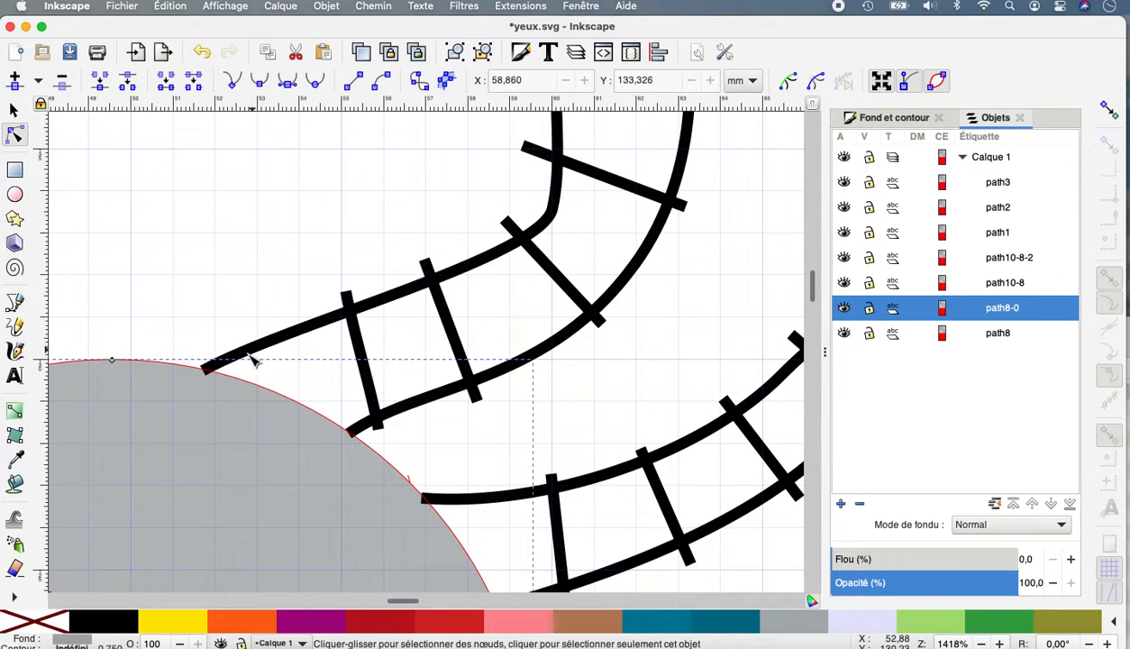
left_click(352, 306)
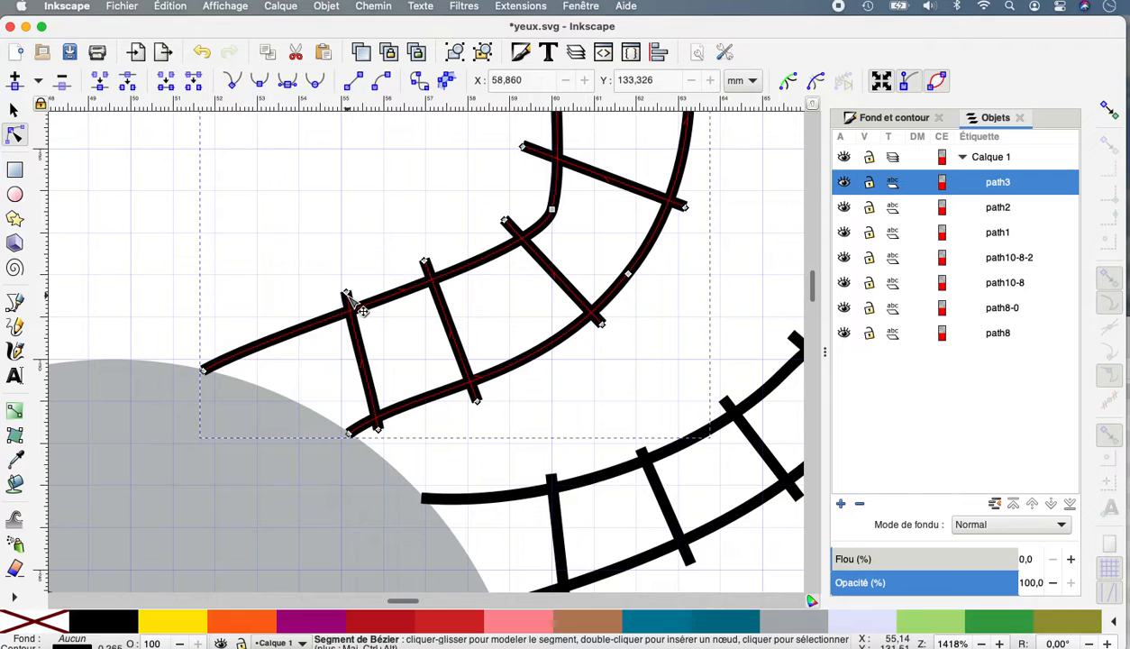
left_click_drag(349, 294, 305, 294)
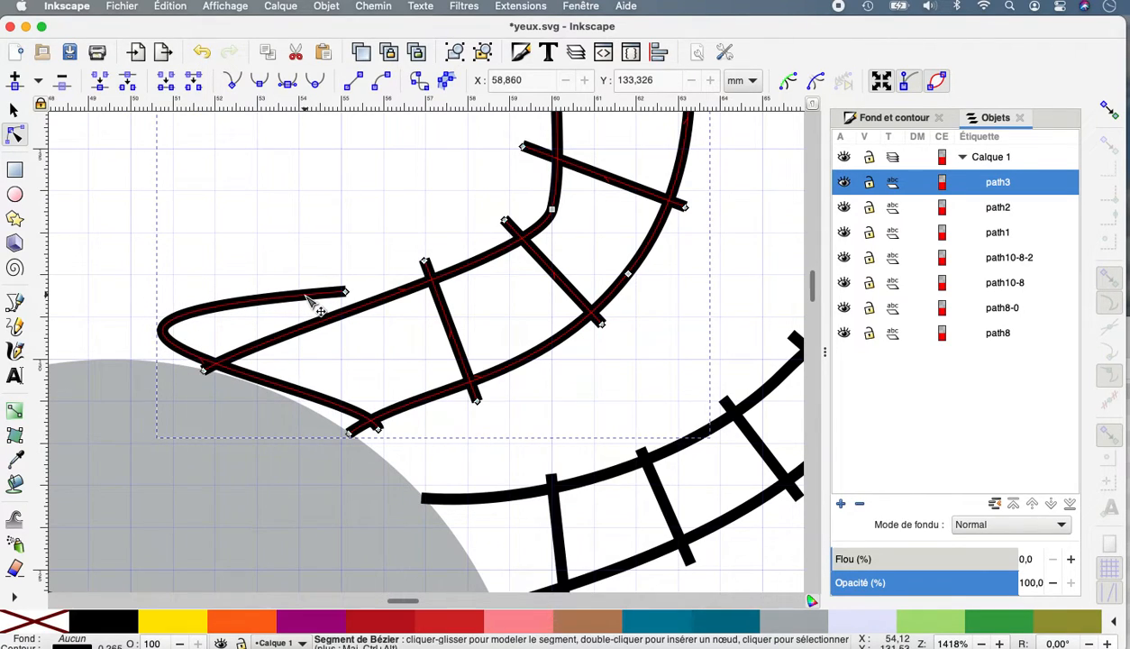
key("ctrl+z")
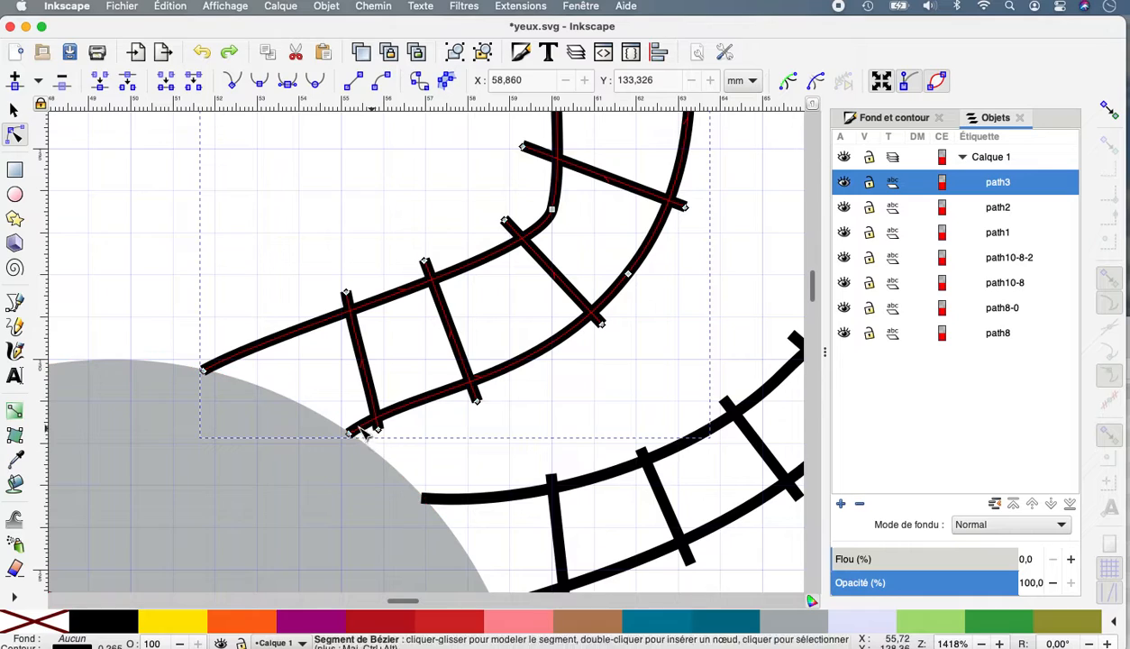
Slant path3's innermost rung toward the lash base with a slight curve, and shift the neighbouring rung's upper end toward the base.
left_click_drag(347, 294, 259, 303)
left_click_drag(281, 346, 288, 341)
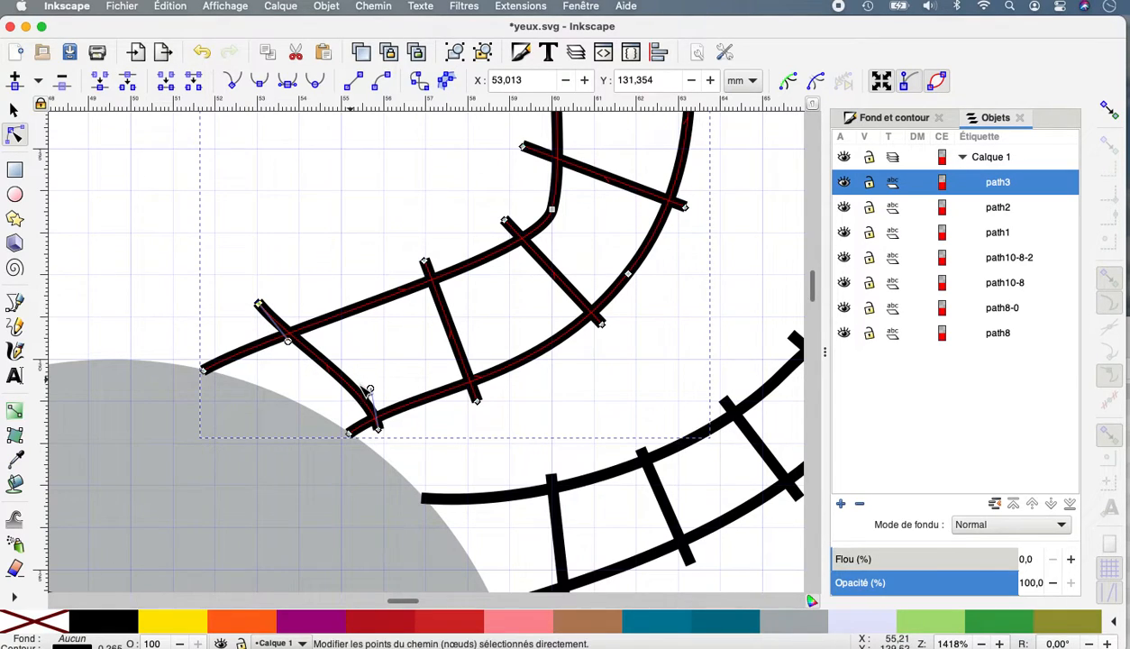
left_click(343, 394)
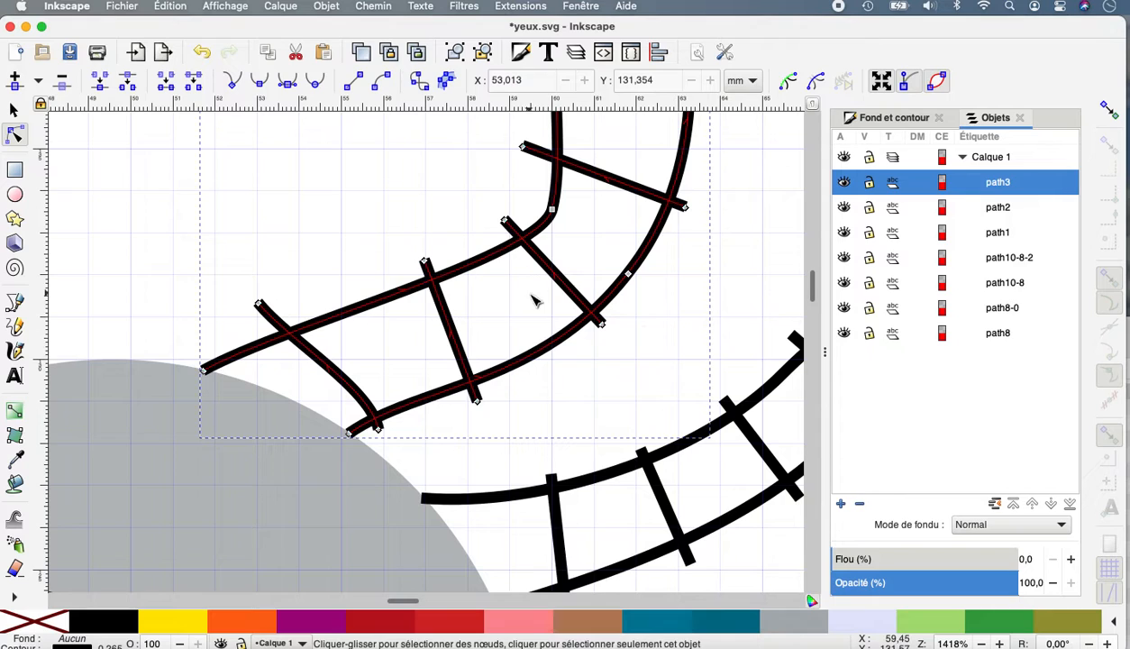
left_click_drag(424, 263, 402, 265)
scroll(640, 379, "down", 6)
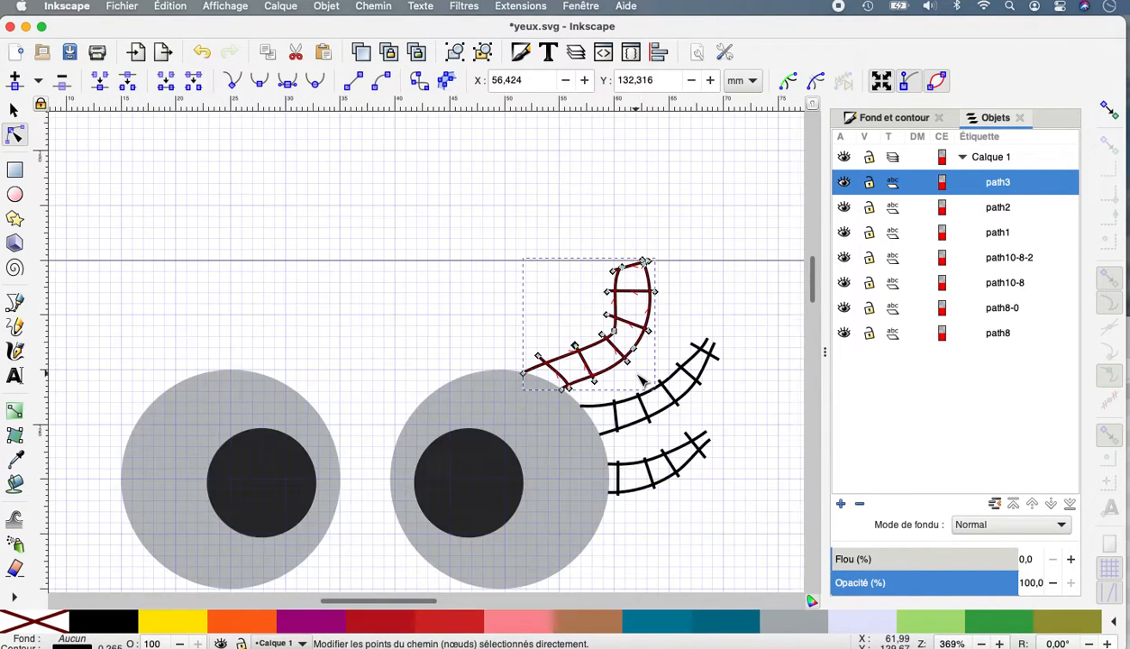
Set the zig-zag spacing of path3, path2 and path1 together to 0.3 mm in the Ink/Stitch parameters.
scroll(641, 382, "up", 1)
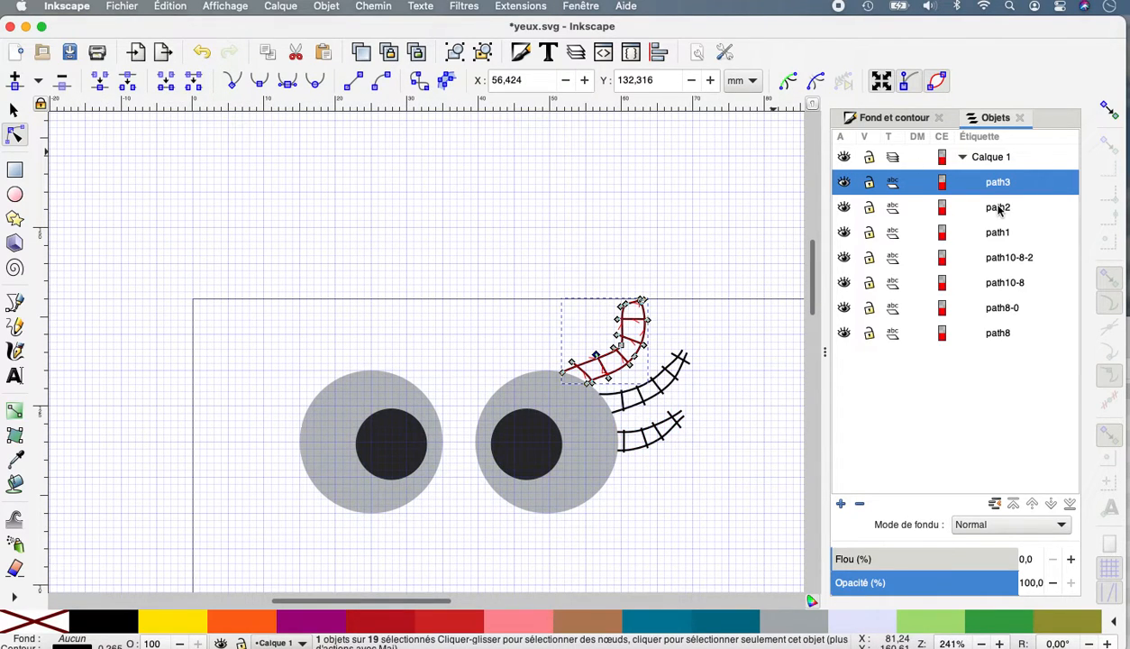
key("shift")
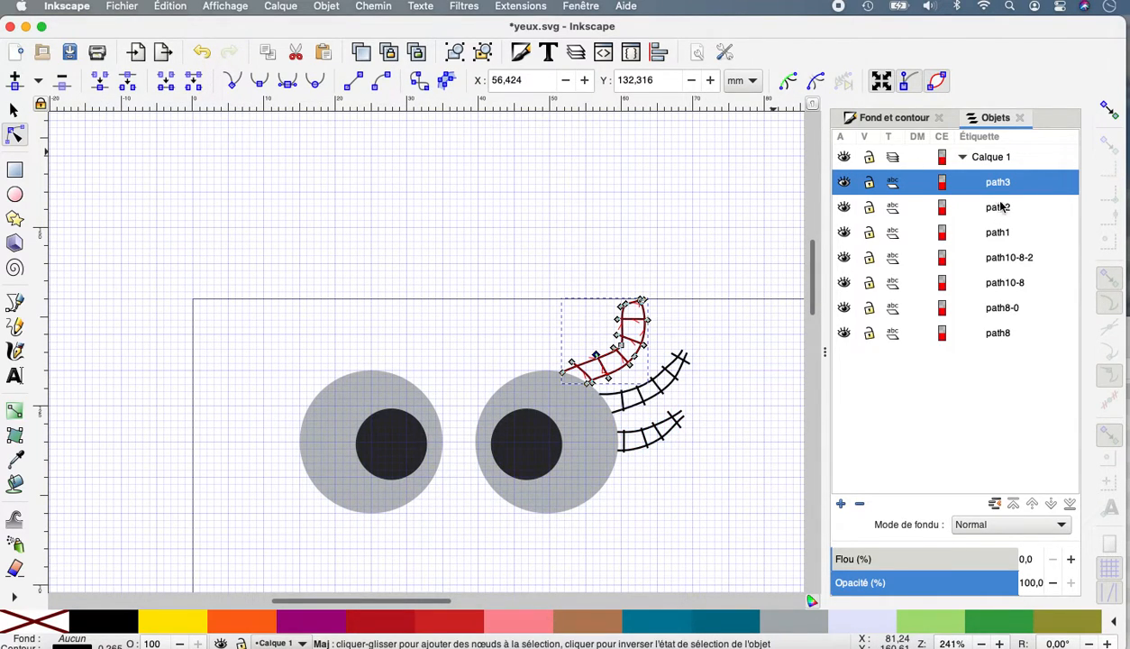
left_click(1001, 207, "shift")
left_click(995, 236, "shift")
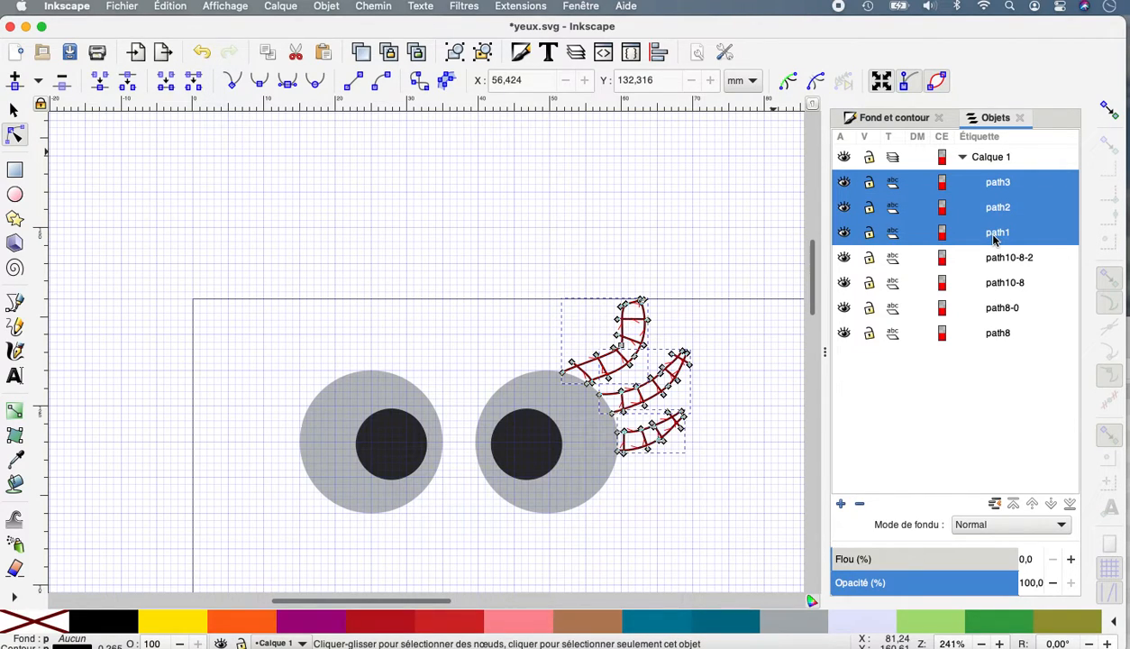
left_click(518, 8)
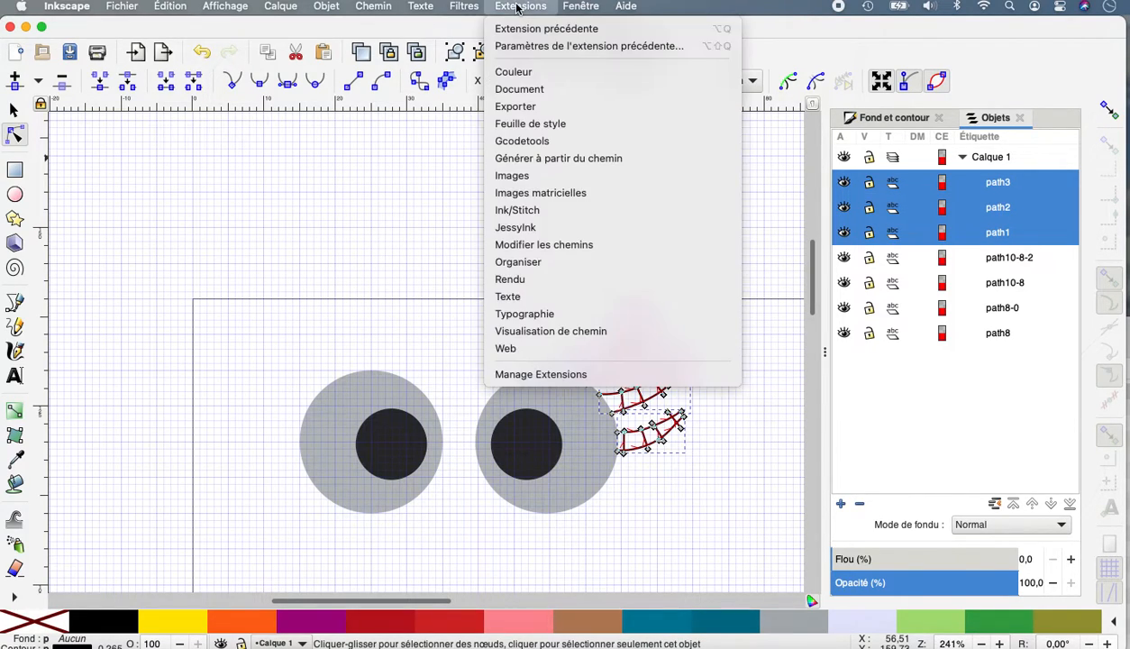
mouse_move(520, 213)
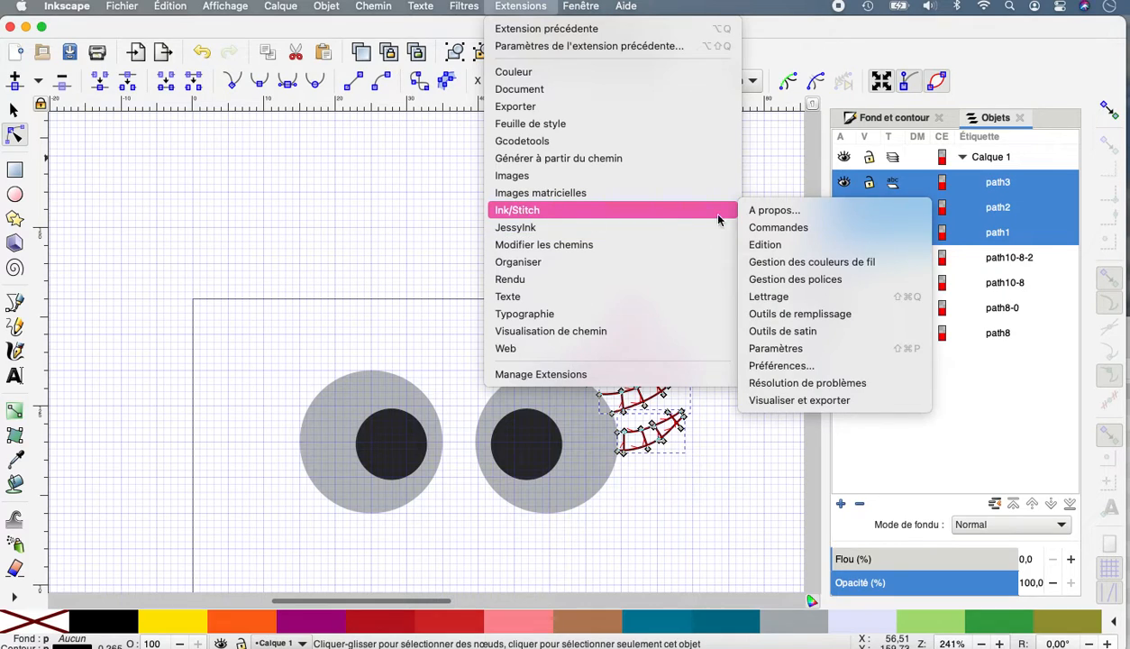
left_click(770, 349)
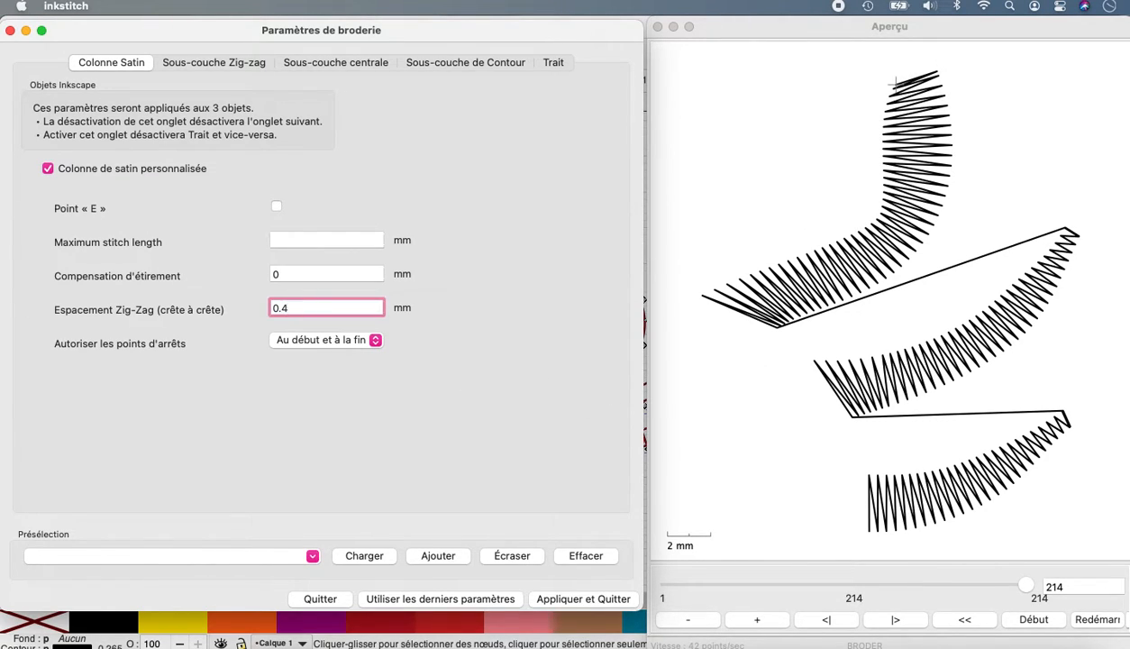
key("BackSpace")
type("3")
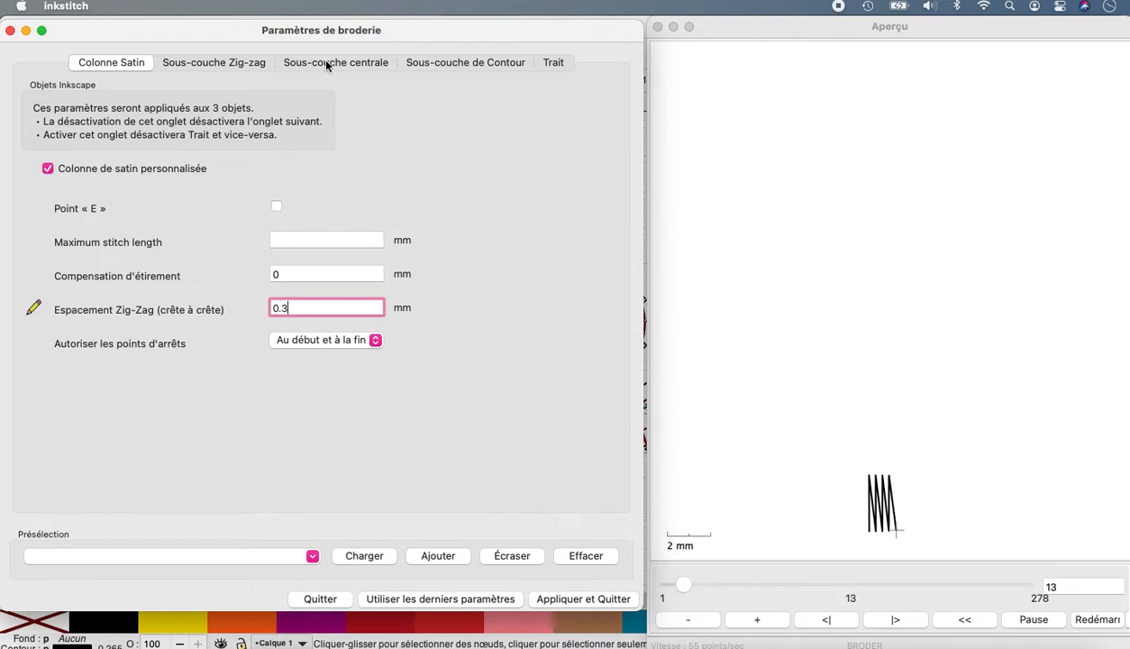
Enable zig-zag underlay for the three satin eyelashes and apply the embroidery parameters.
left_click(216, 57)
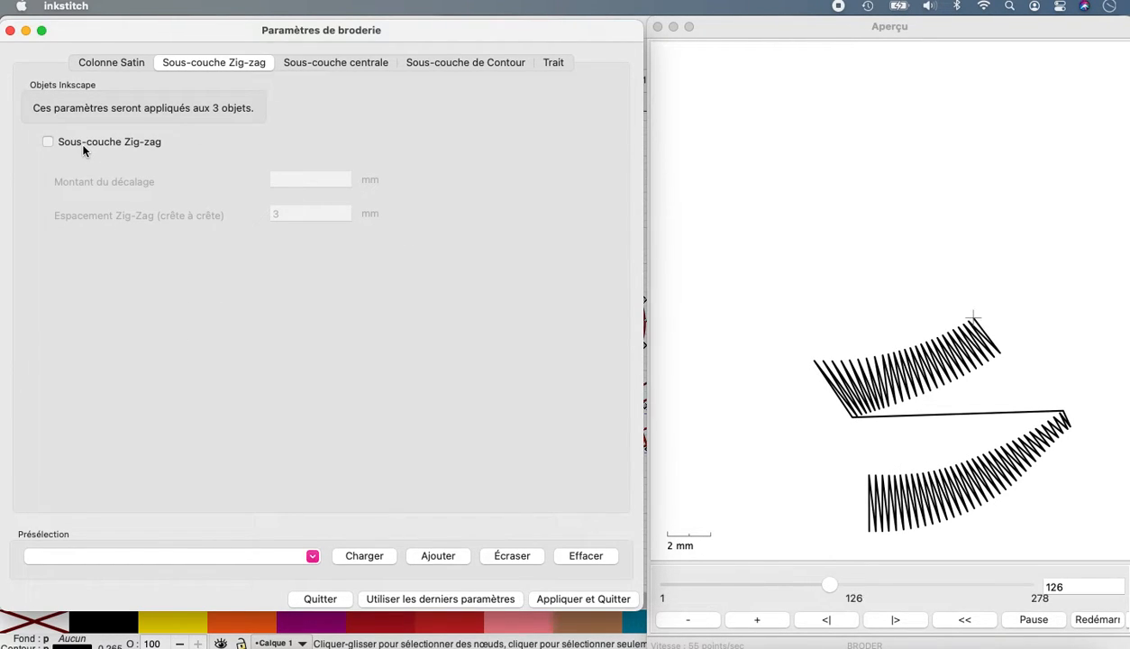
left_click(48, 141)
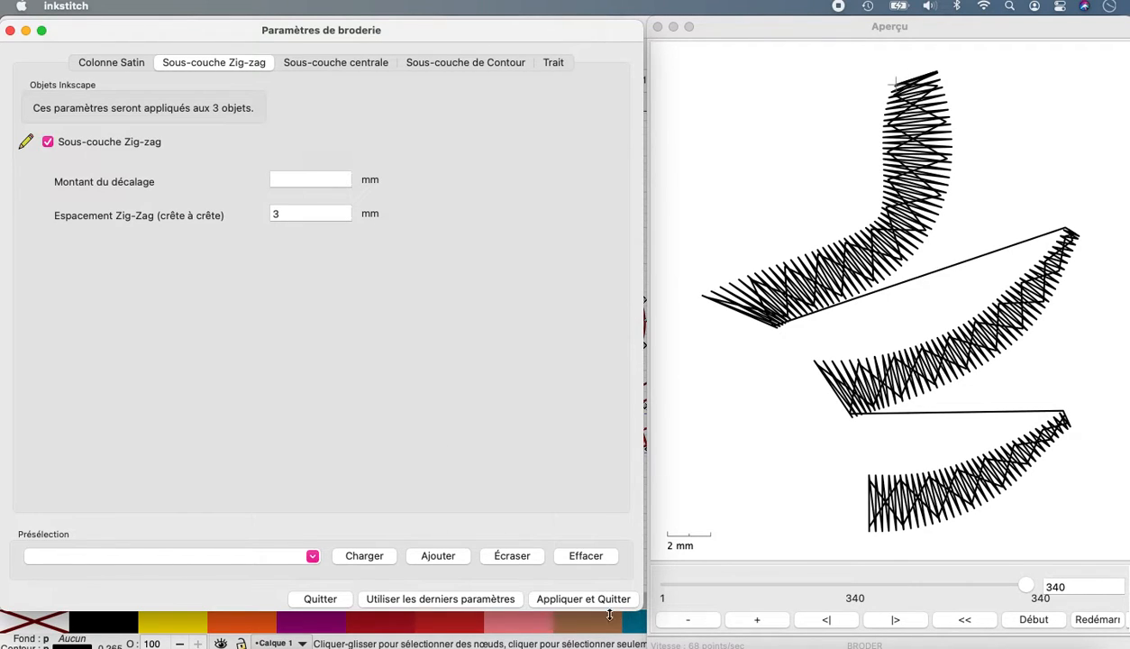
left_click(582, 600)
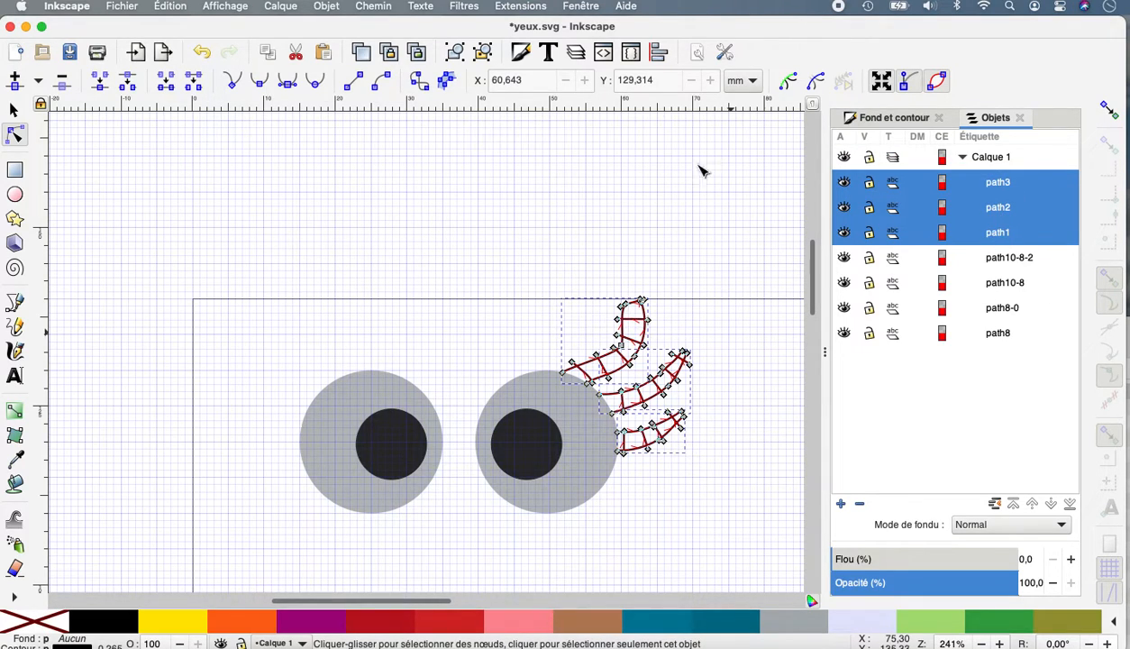
Auto-route the three selected satin columns without trimming jump stitches or preserving column order.
left_click(516, 8)
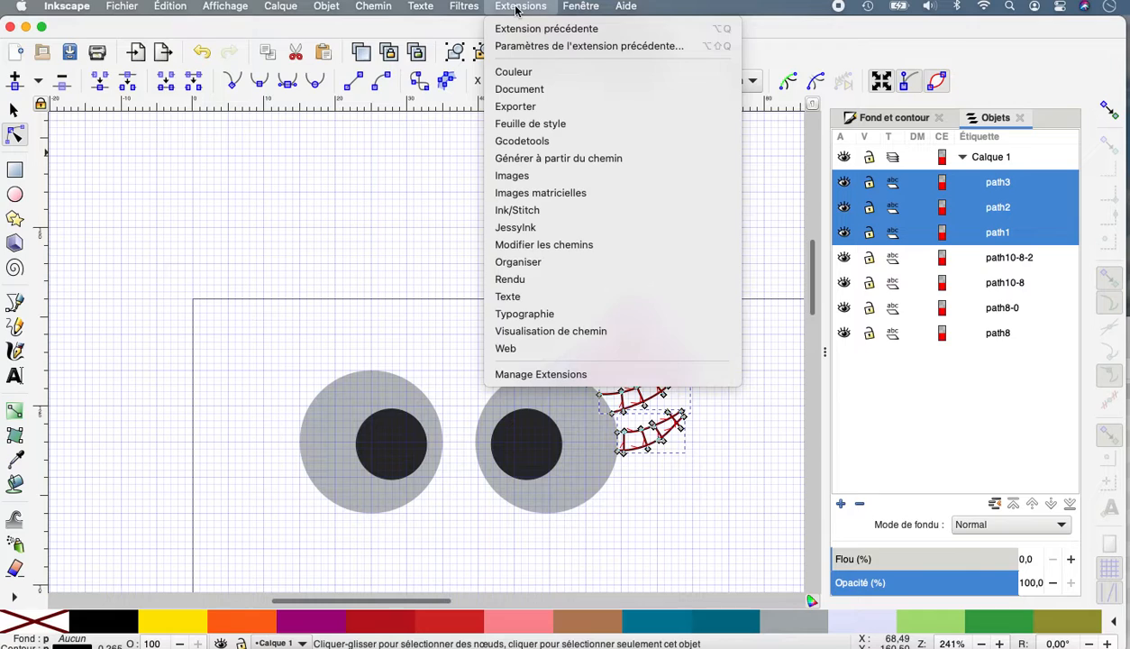
mouse_move(518, 209)
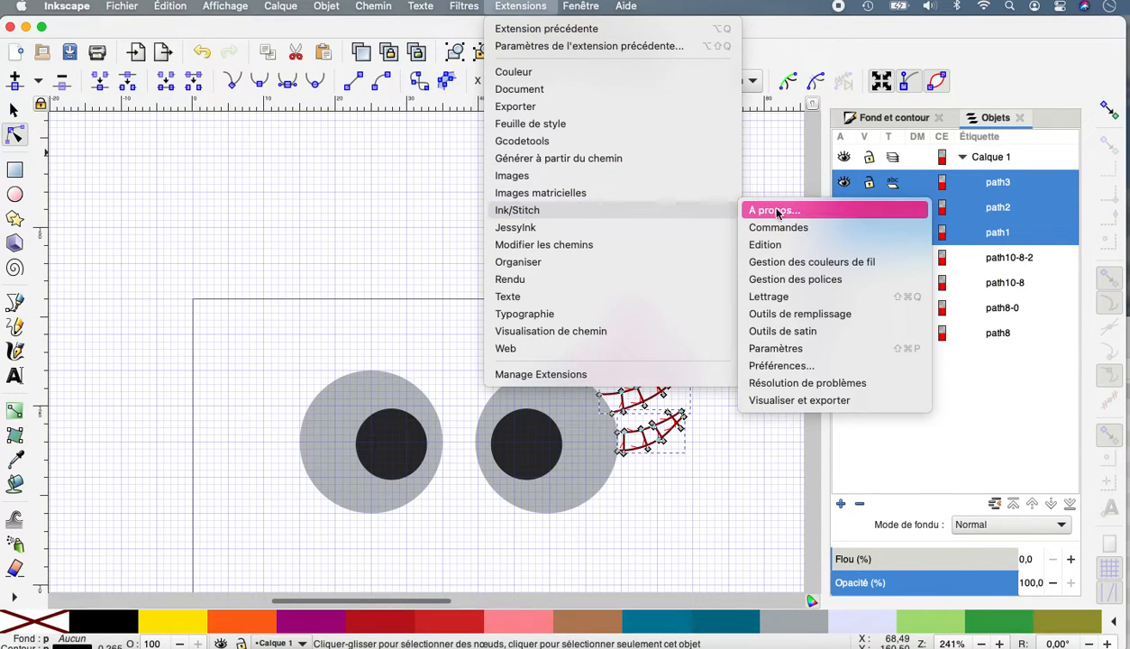
mouse_move(792, 321)
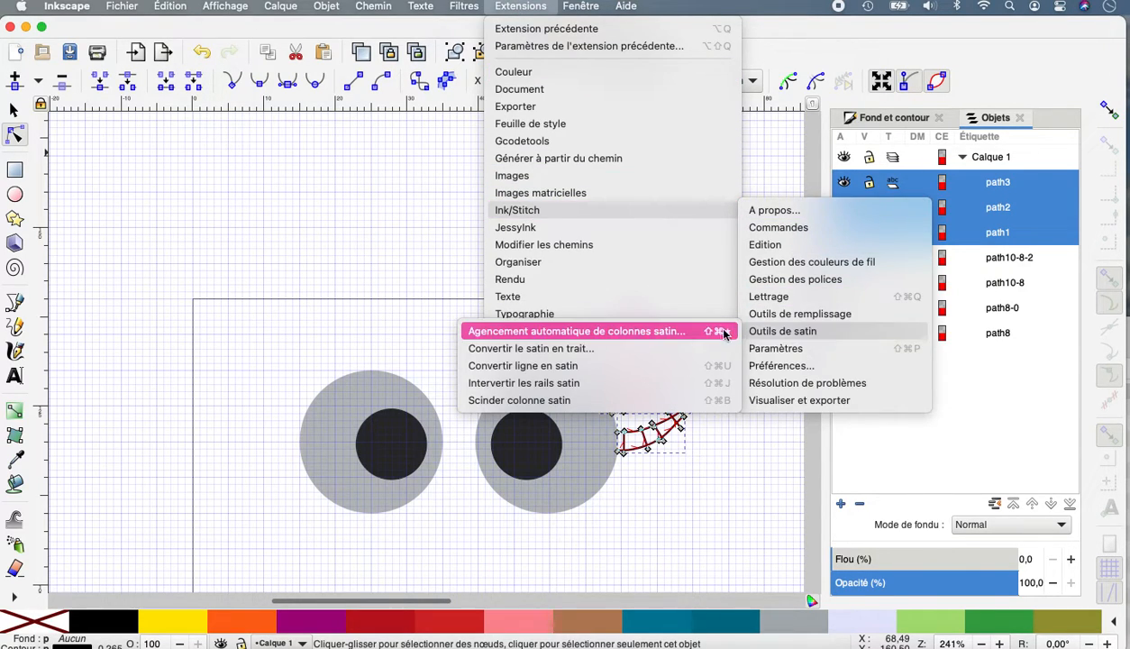
left_click(707, 331)
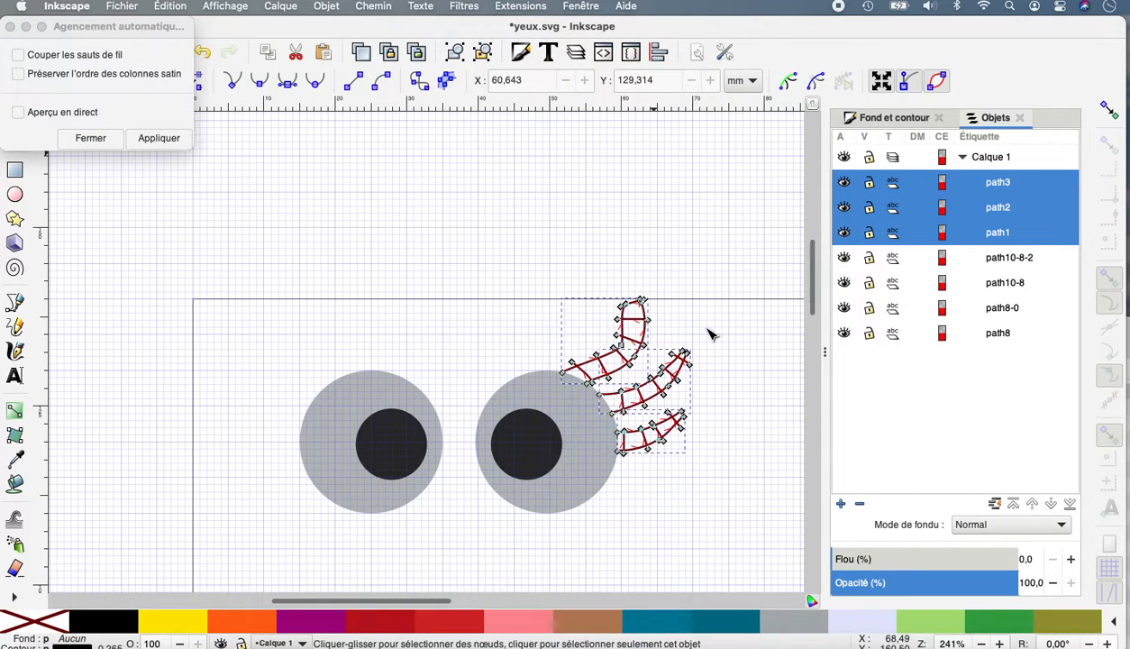
left_click(159, 138)
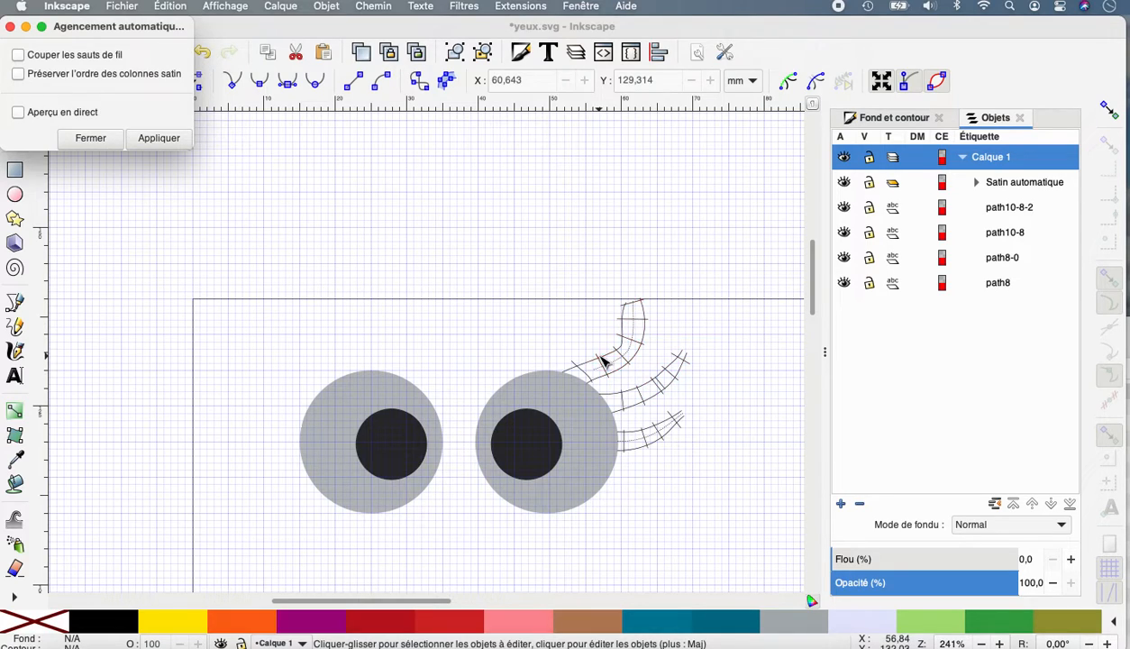
Simulate the stitch-out of the Satin automatique group in Ink/Stitch, then quit the simulator.
left_click(1018, 183)
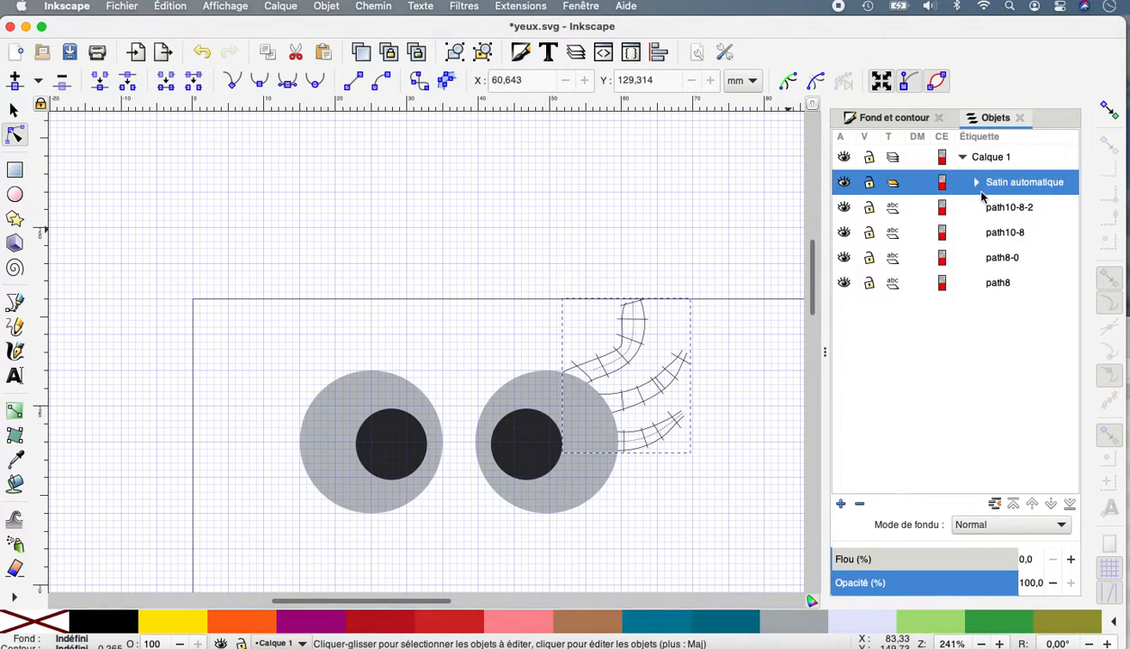
left_click(531, 7)
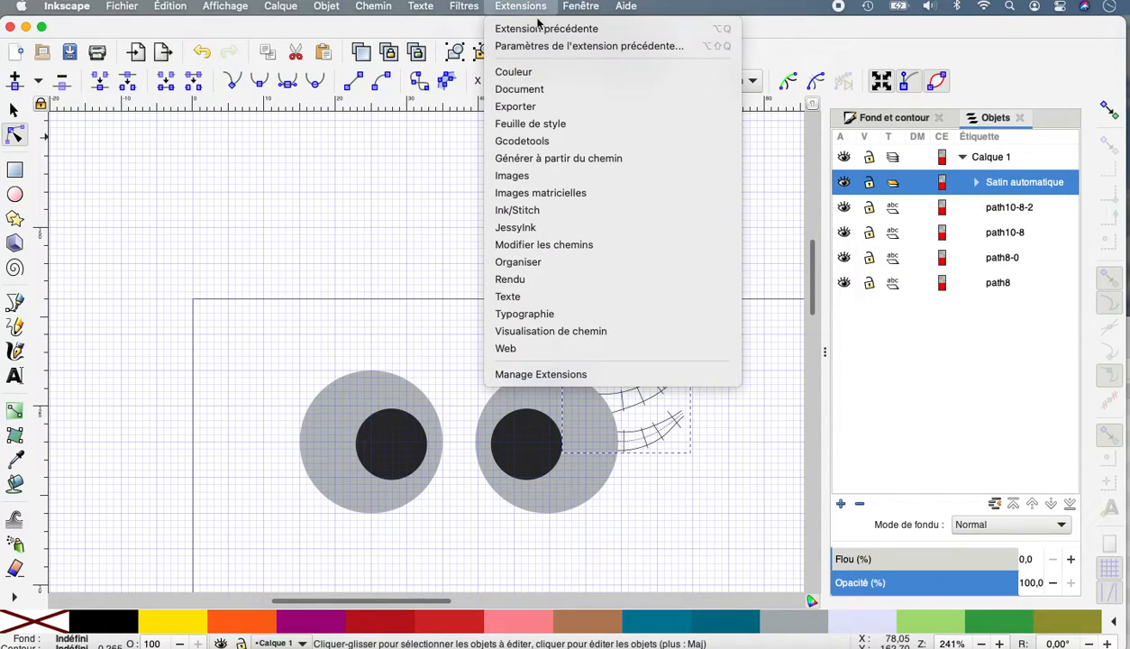
mouse_move(557, 219)
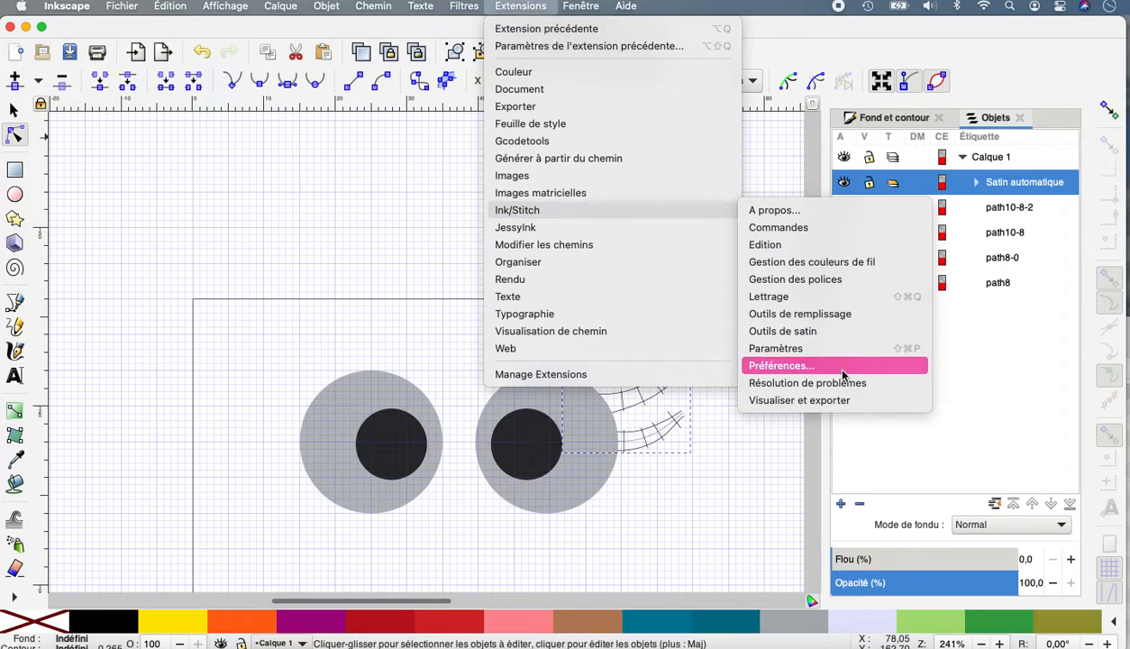
left_click(818, 397)
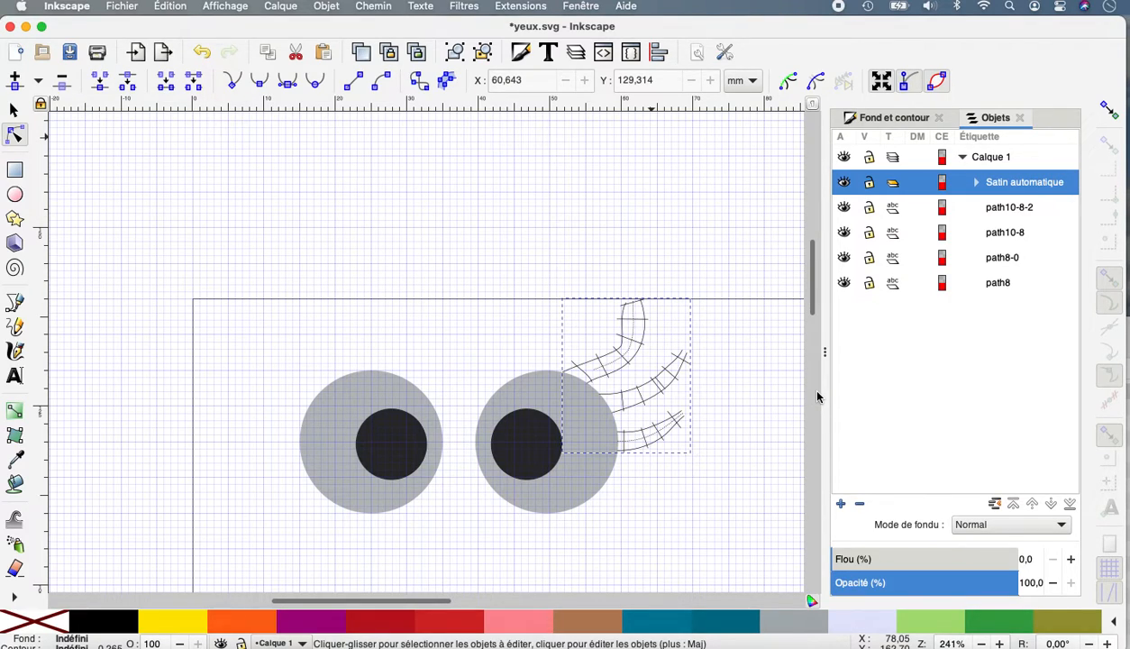
left_click(518, 8)
mouse_move(583, 214)
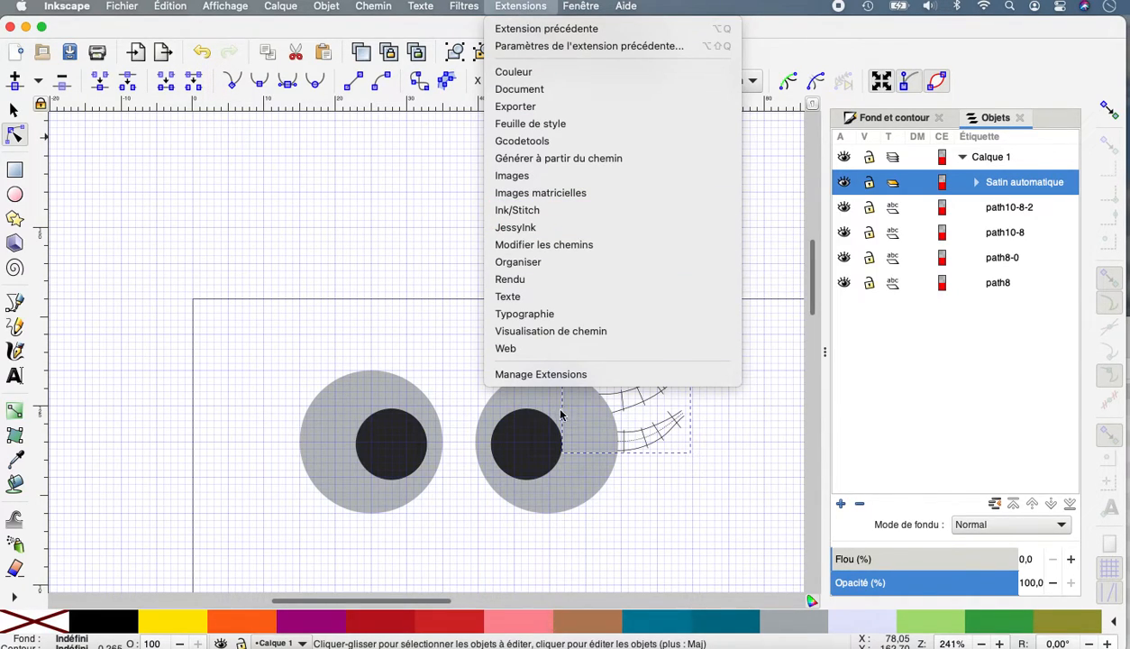
left_click(114, 363)
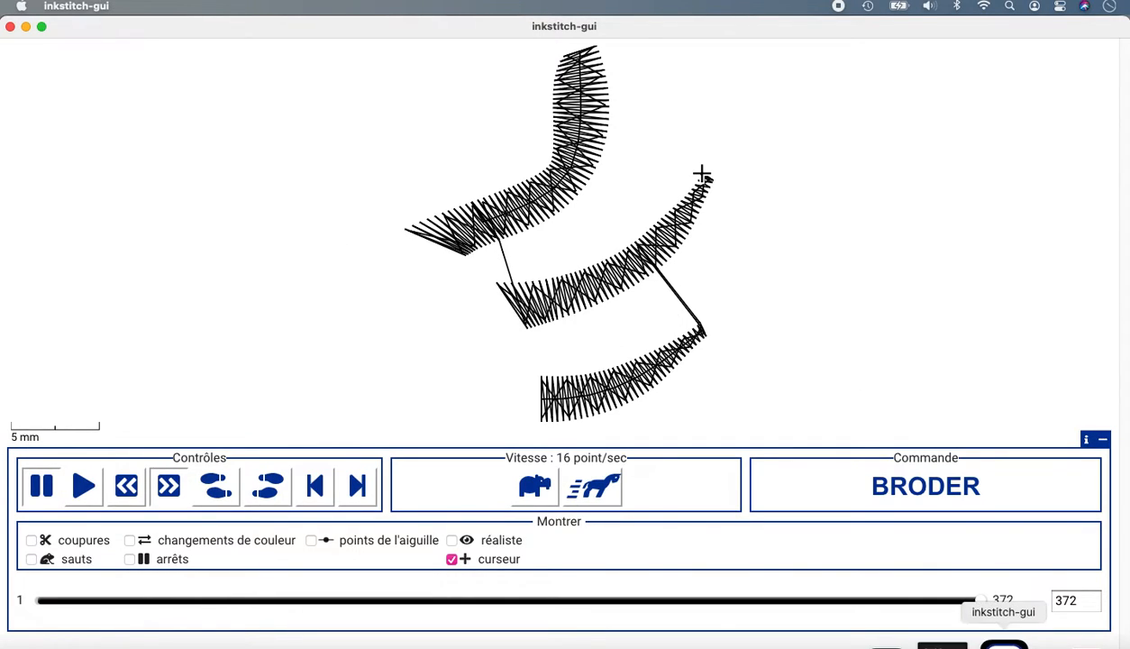
right_click(1004, 644)
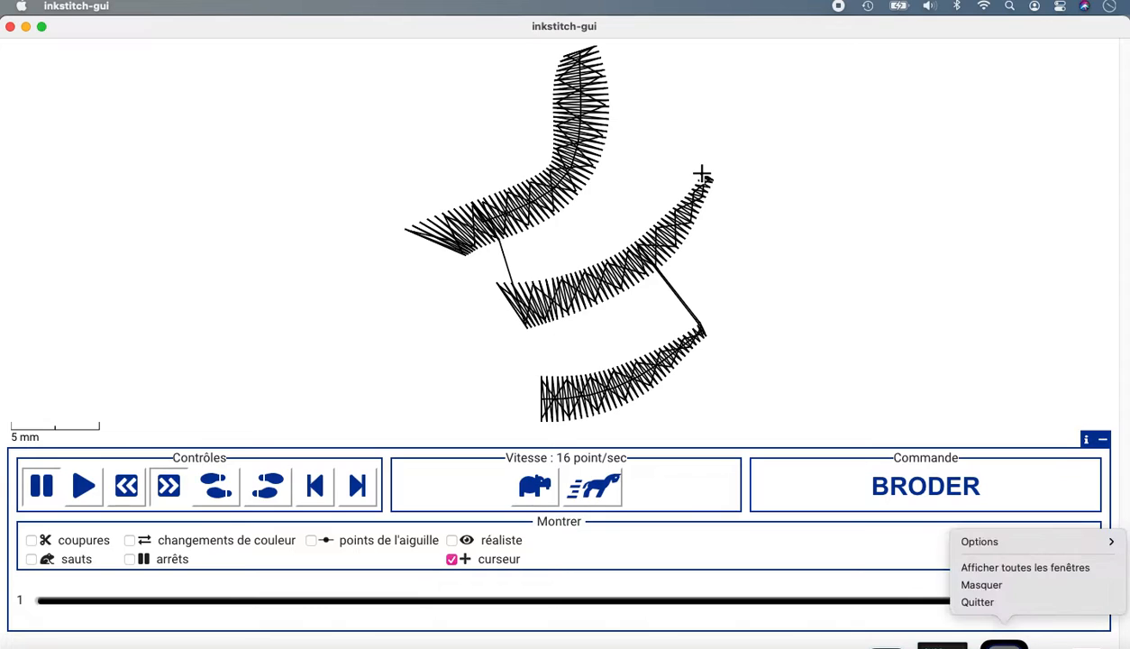
left_click(984, 604)
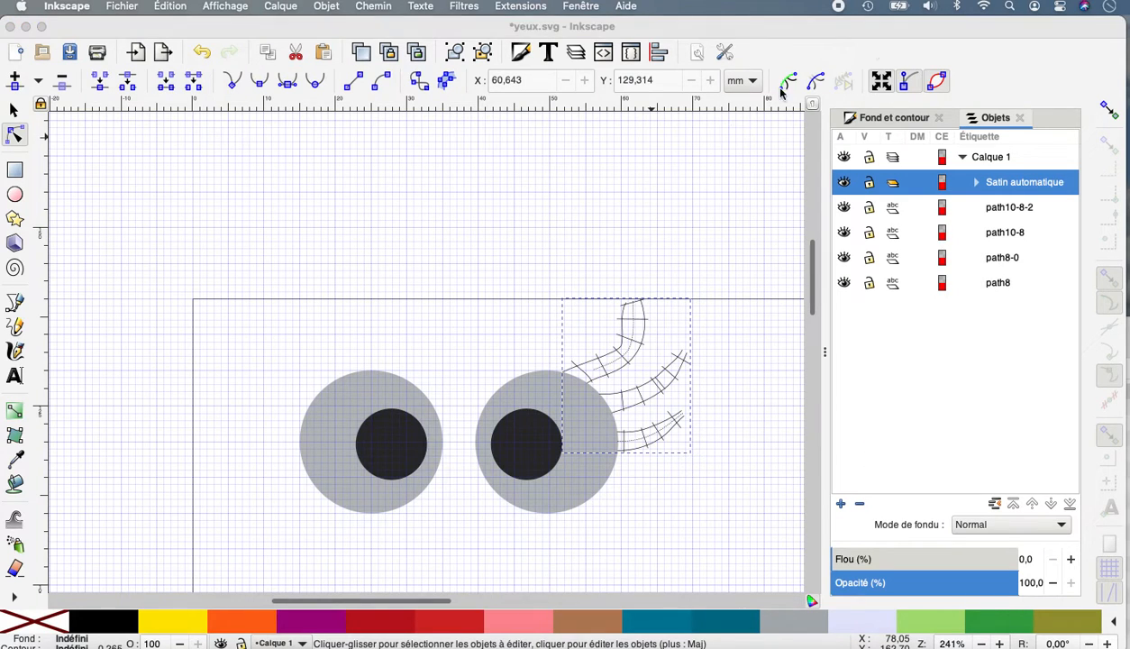
Duplicate the Satin automatique eyelash group.
left_click(1000, 185)
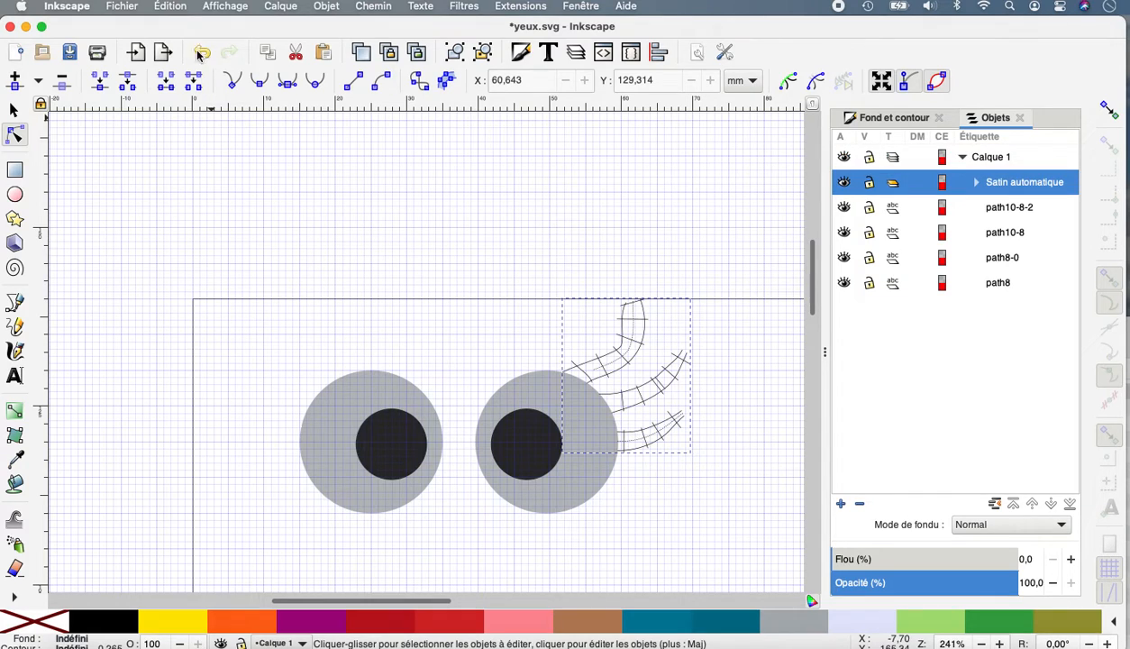
left_click(175, 8)
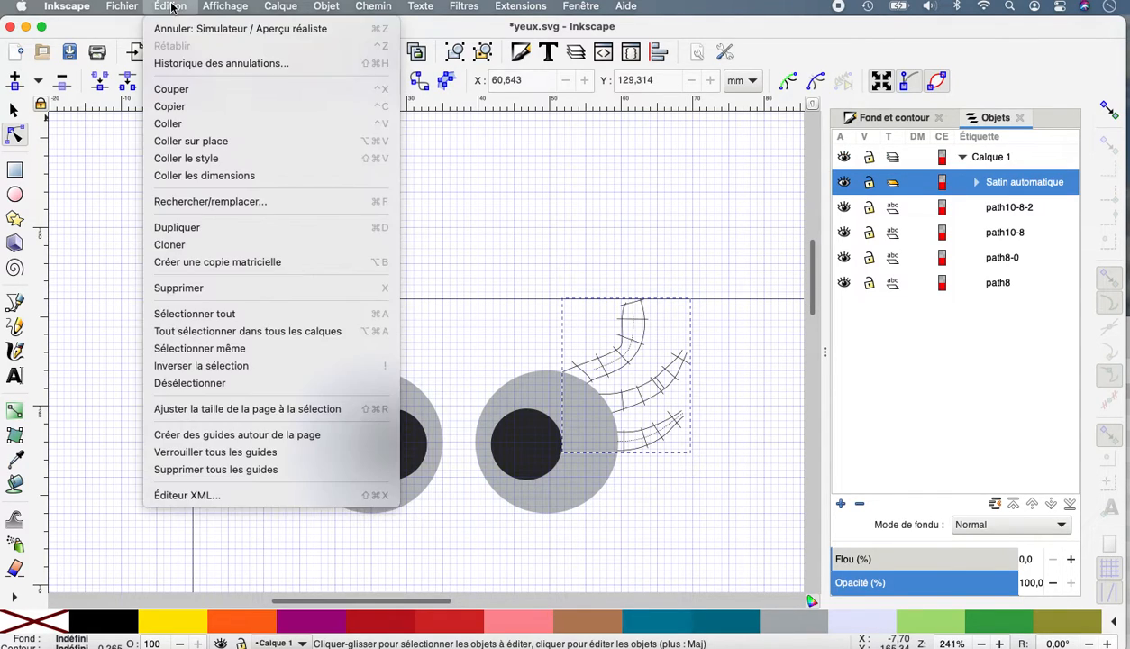
left_click(184, 234)
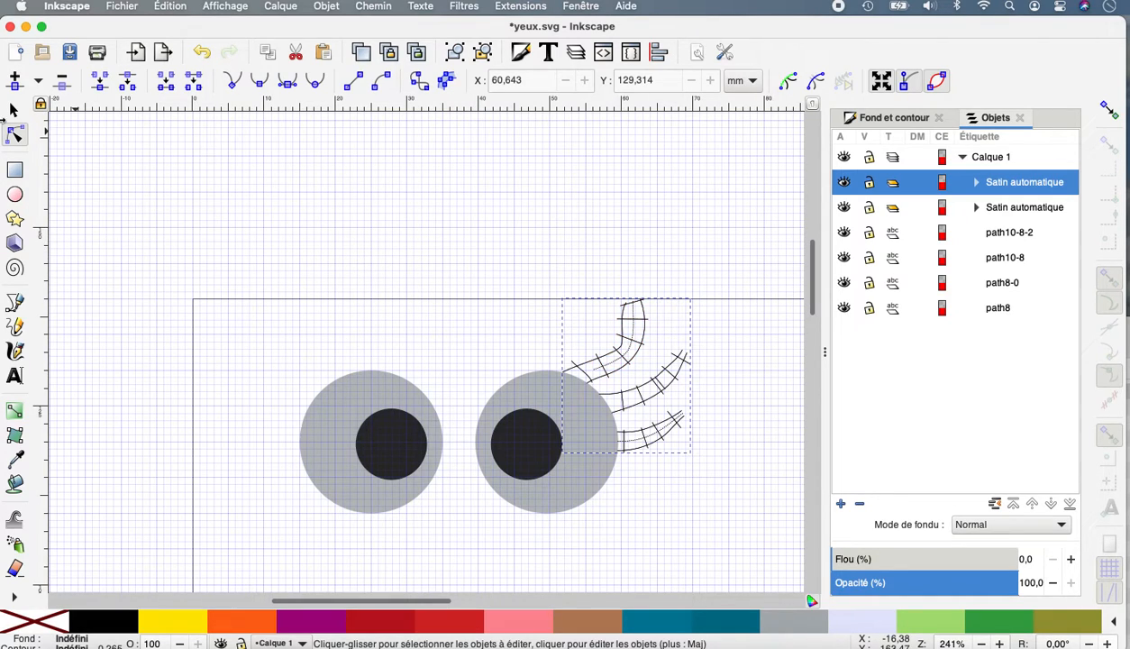
Move the duplicated eyelash group over the left eye at X 21.992 mm and flip it horizontally.
left_click(13, 110)
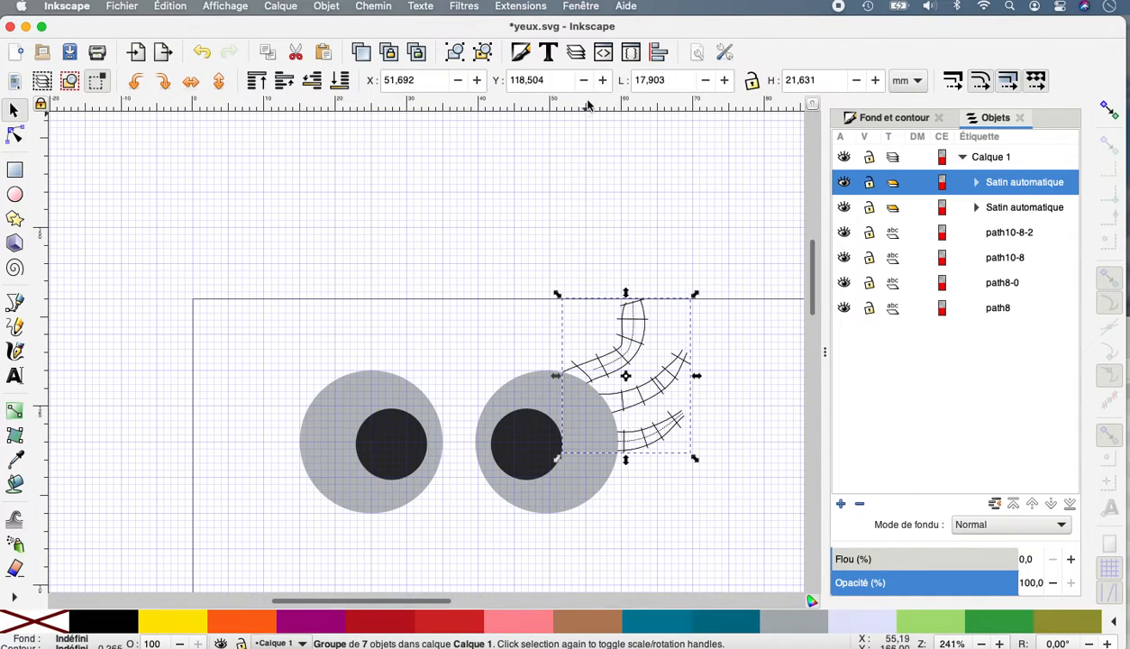
left_click(457, 84)
left_click_drag(457, 84, 457, 84)
left_click(479, 83)
left_click(479, 83)
left_click(479, 83)
left_click(478, 83)
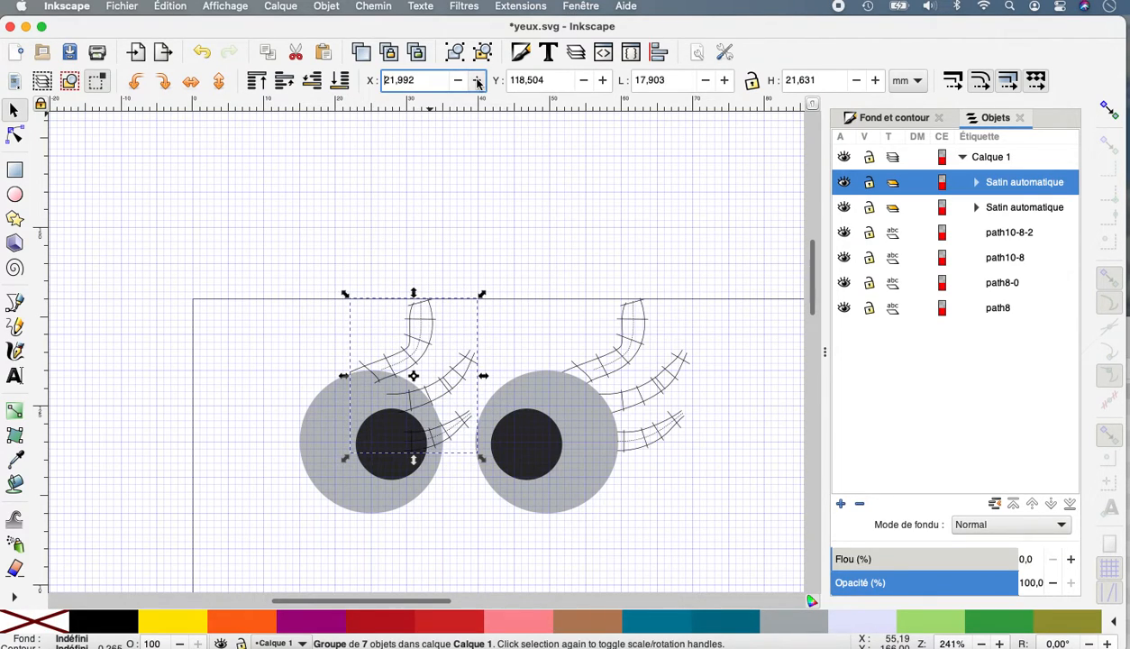
left_click(199, 86)
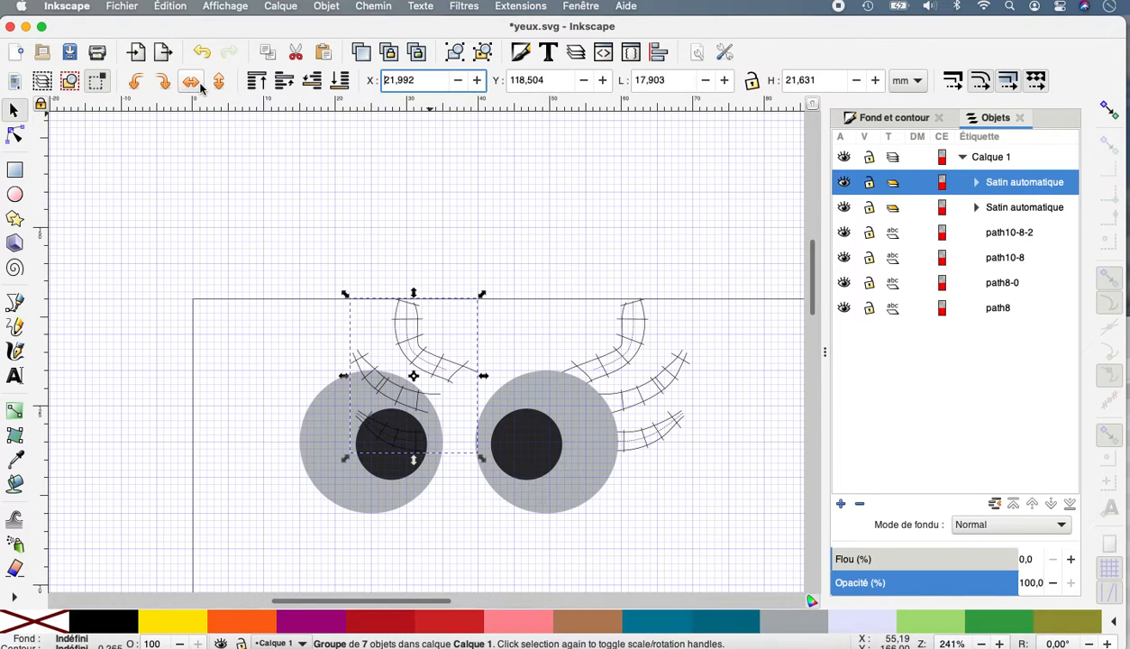
Shift the mirrored eyelash group to X 4.992 mm so the lashes meet the left eye's outer edge.
left_click(459, 83)
left_click_drag(460, 82, 460, 82)
left_click(461, 83)
left_click(462, 83)
left_click(461, 83)
left_click(462, 83)
left_click(462, 83)
left_click(461, 83)
left_click(462, 83)
left_click(462, 83)
left_click(460, 82)
left_click(460, 82)
left_click(460, 82)
left_click(459, 82)
left_click(459, 82)
left_click(460, 82)
left_click(460, 82)
left_click(460, 82)
left_click(459, 82)
left_click(460, 82)
left_click(459, 82)
left_click(460, 82)
left_click(460, 82)
left_click(460, 82)
left_click(460, 82)
left_click(460, 82)
left_click(460, 83)
left_click(459, 82)
left_click(459, 82)
left_click(459, 82)
left_click(459, 82)
left_click(459, 82)
left_click(459, 82)
left_click(460, 82)
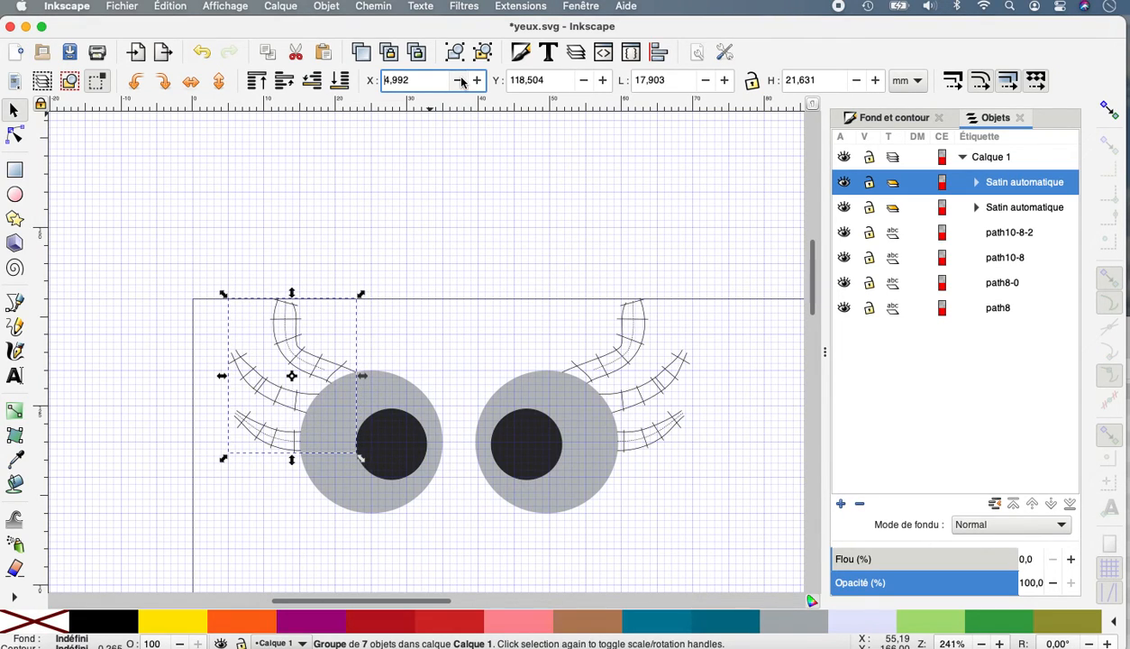